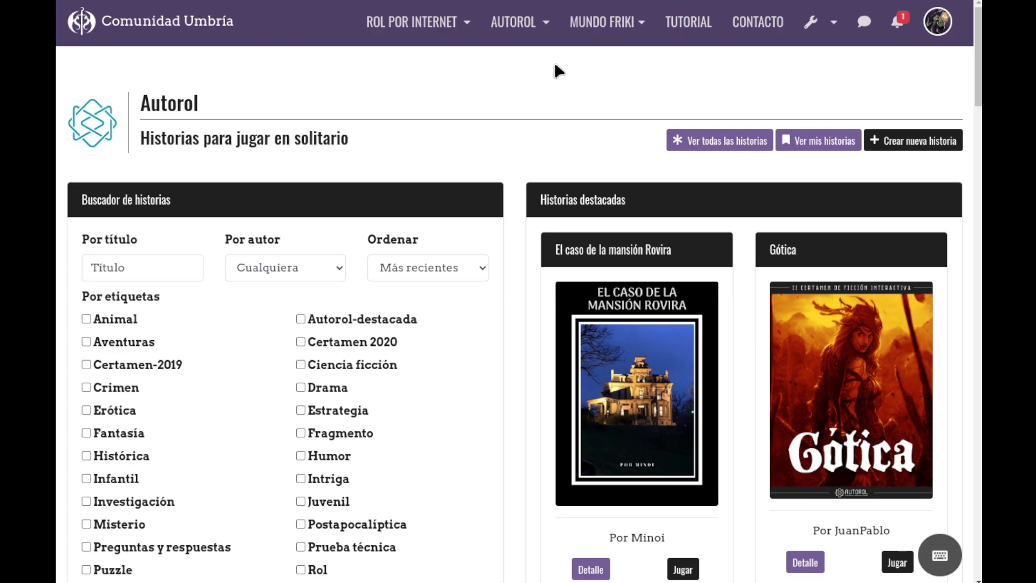
- Open the featured story Gótica, start playing it and switch off its editing mode
left_click(852, 356)
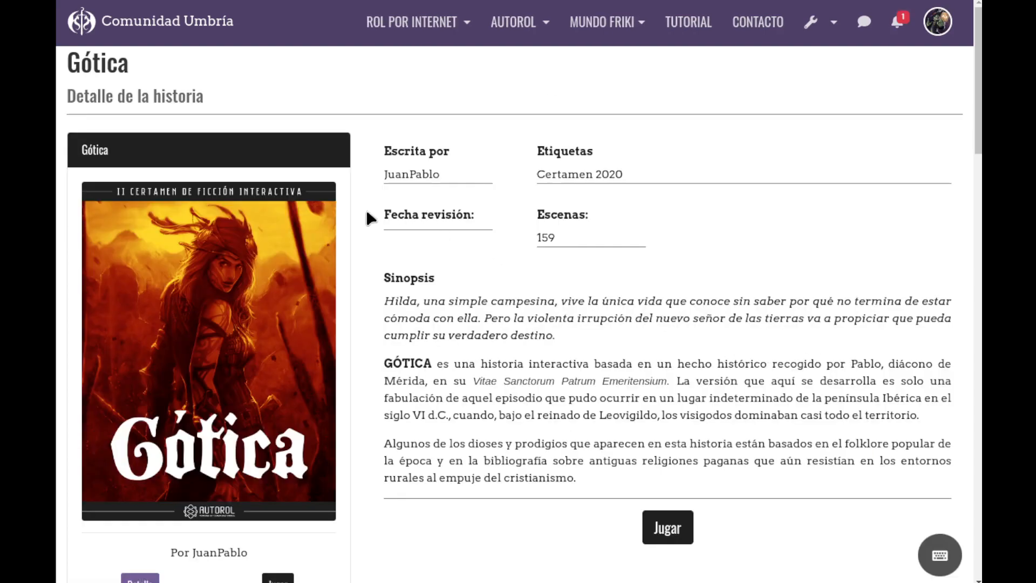
scroll(202, 303, "down", 3)
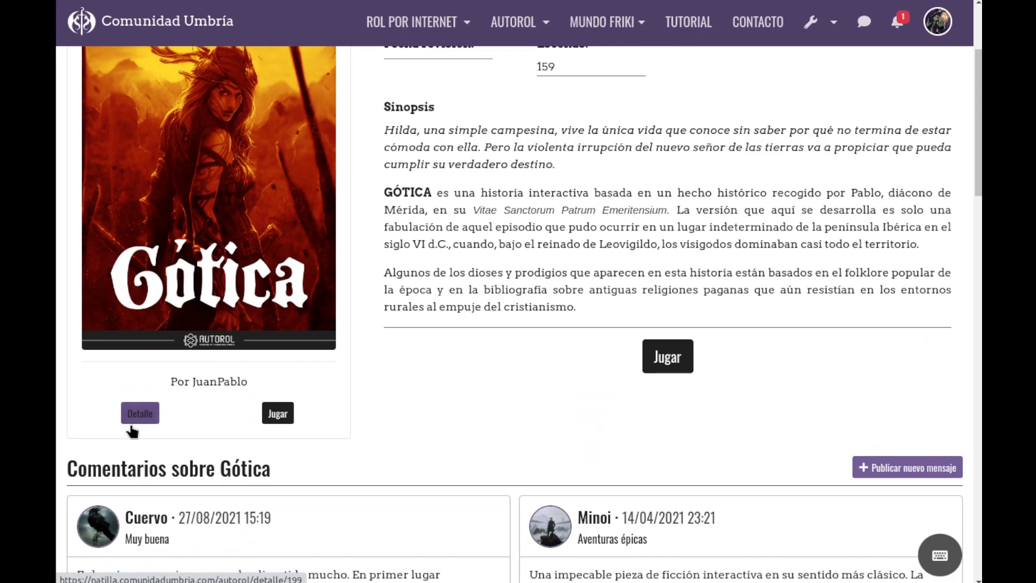
left_click(278, 414)
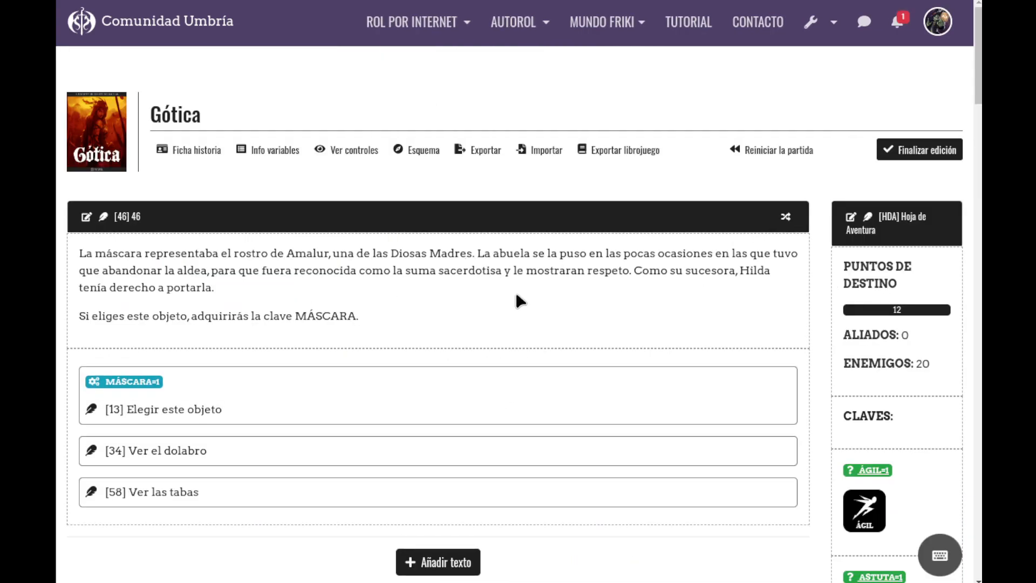
left_click(907, 154)
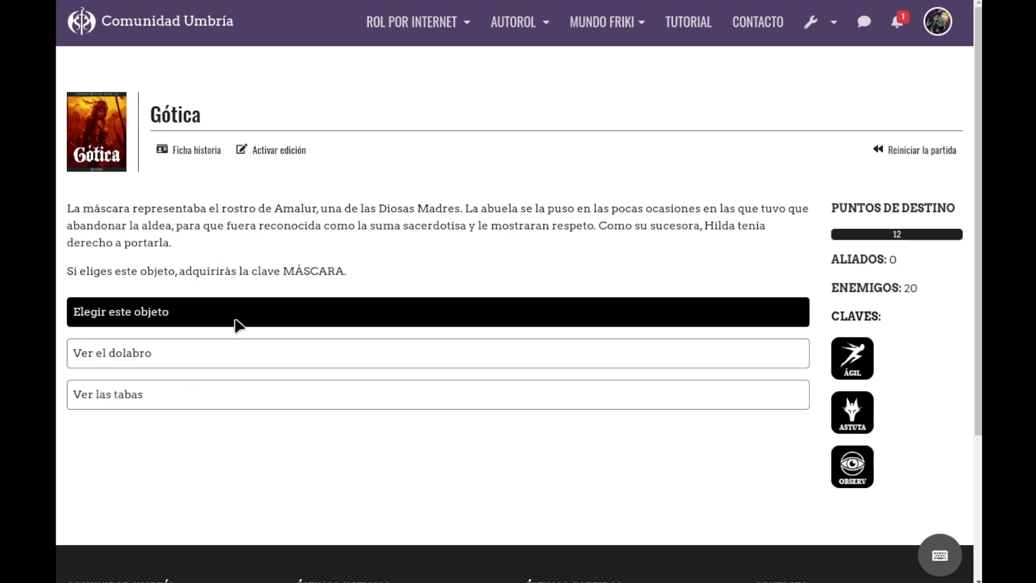
- Choose "Elegir este objeto" in the mask scene and review the following scene beside the adventure sheet
left_click(183, 307)
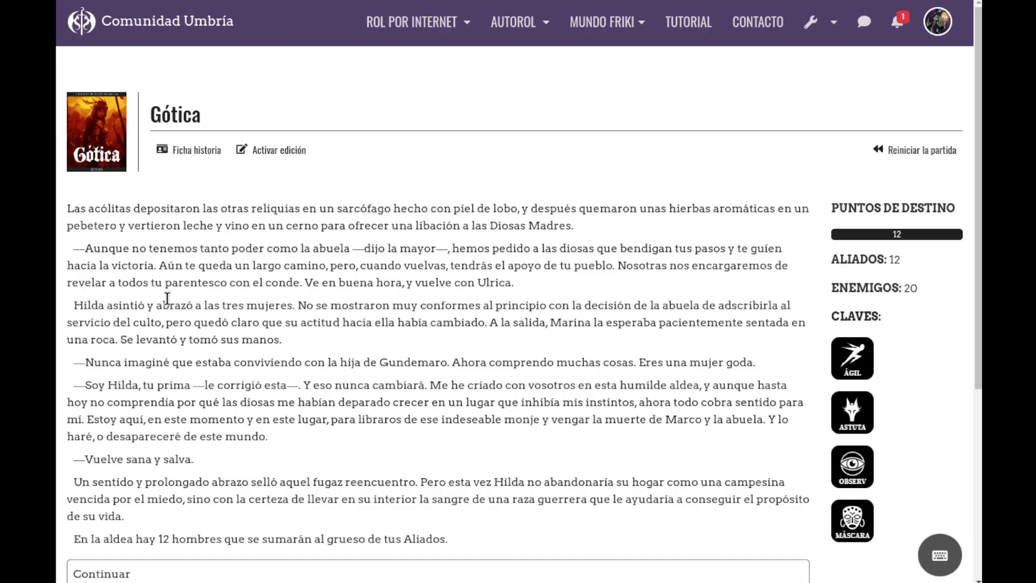
scroll(339, 261, "down", 5)
scroll(498, 274, "up", 5)
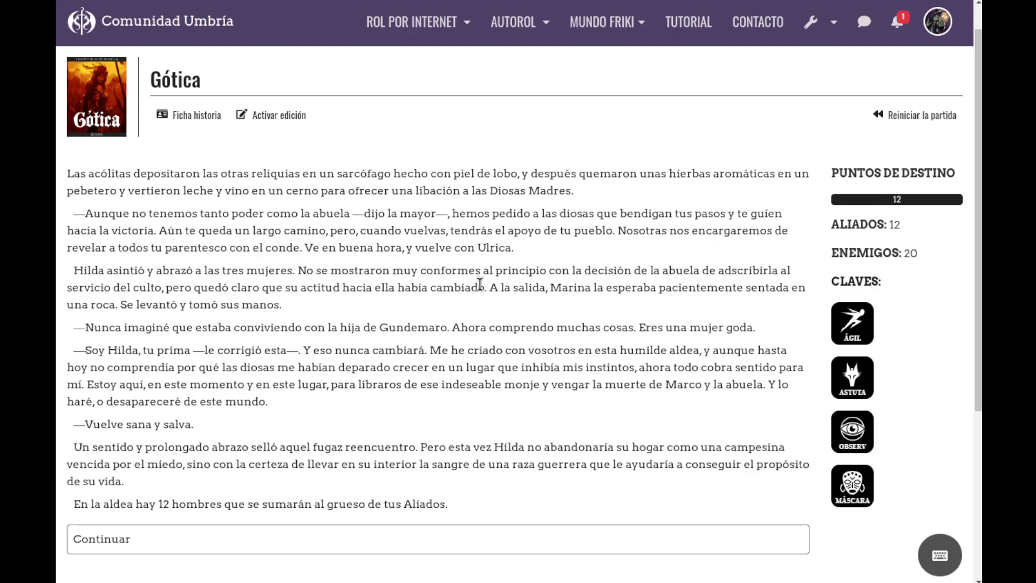
- Activate editing for Gótica and examine the current scene and the conditional keys in the Hoja de Aventura frame
left_click(287, 122)
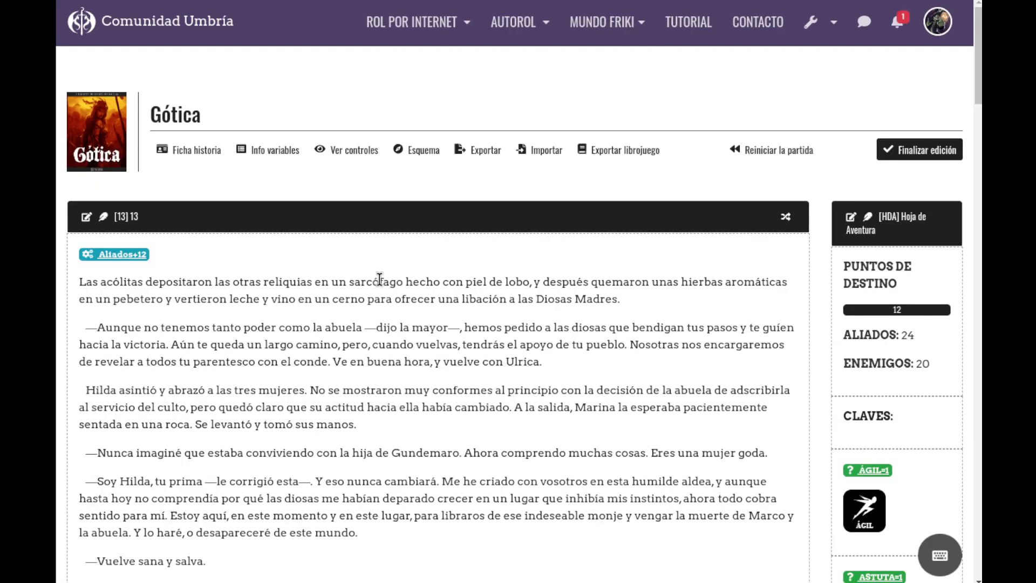
scroll(554, 312, "down", 10)
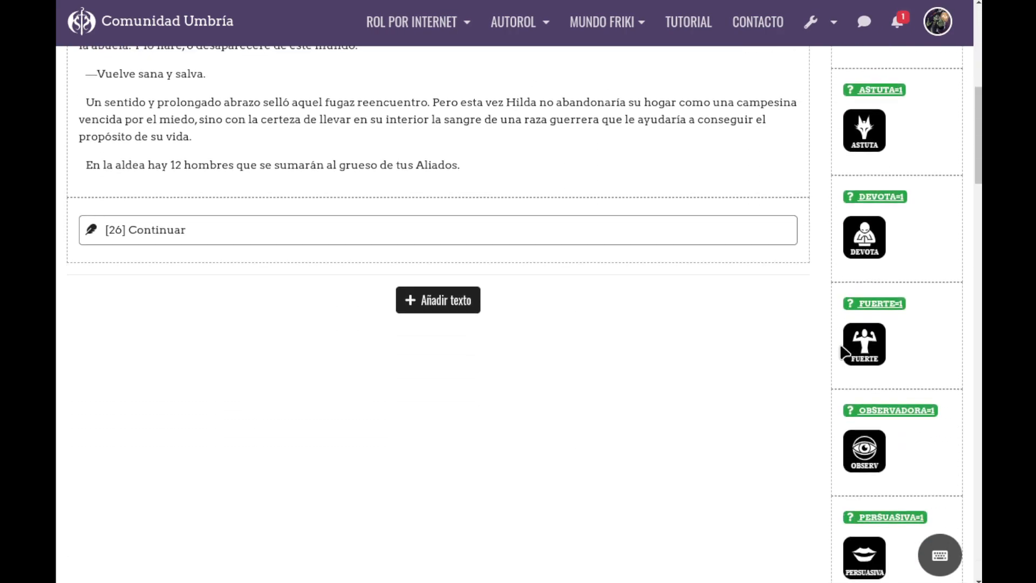
scroll(840, 346, "up", 10)
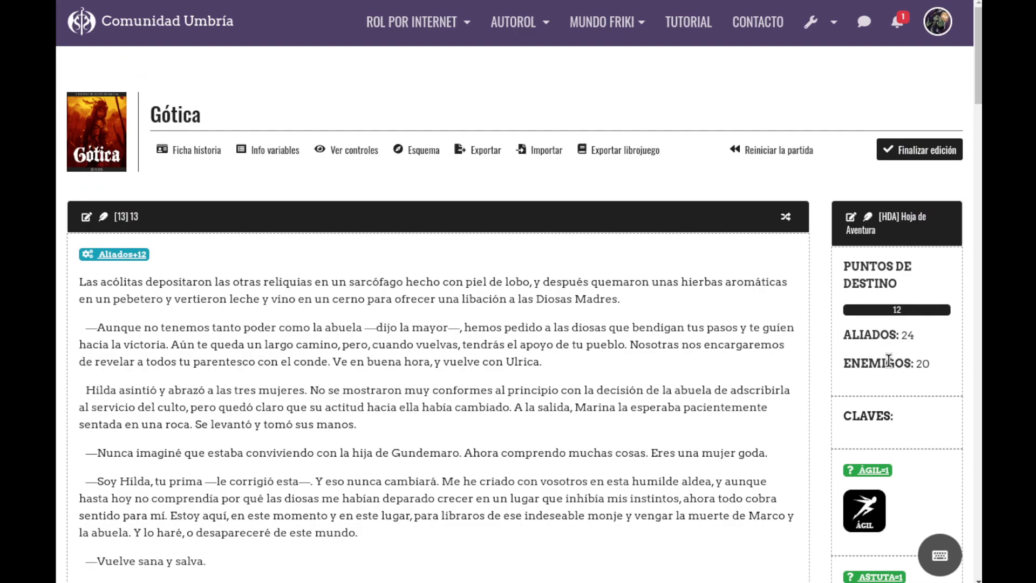
- Create a new Autorol story and set its title to "Historia con Frames"
left_click(521, 27)
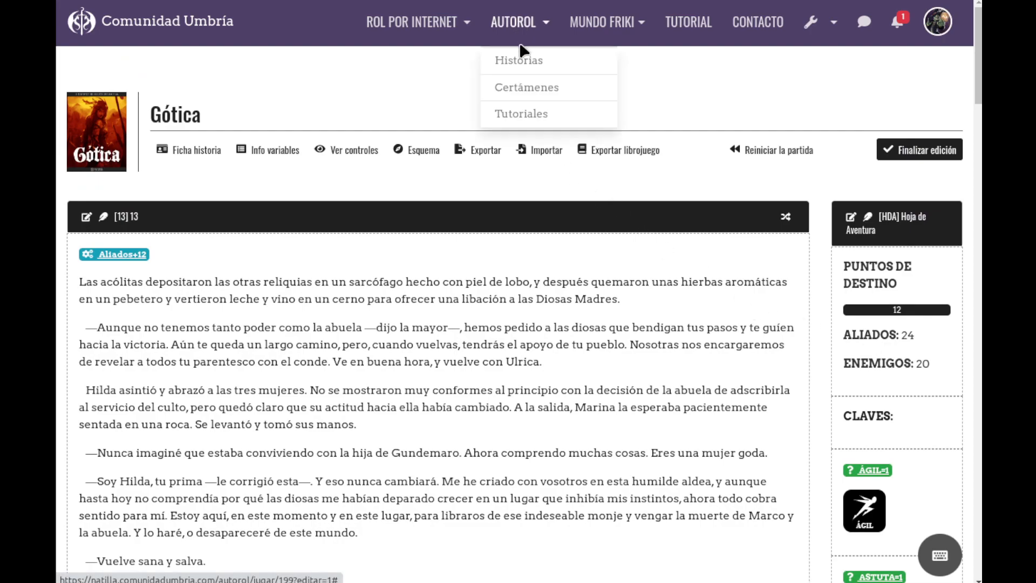
left_click(522, 60)
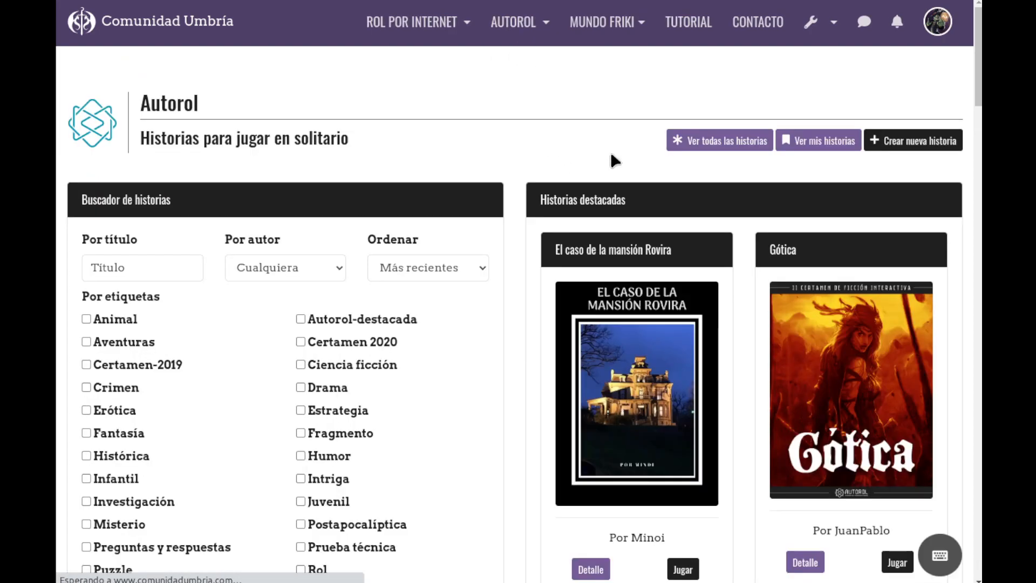
left_click(908, 145)
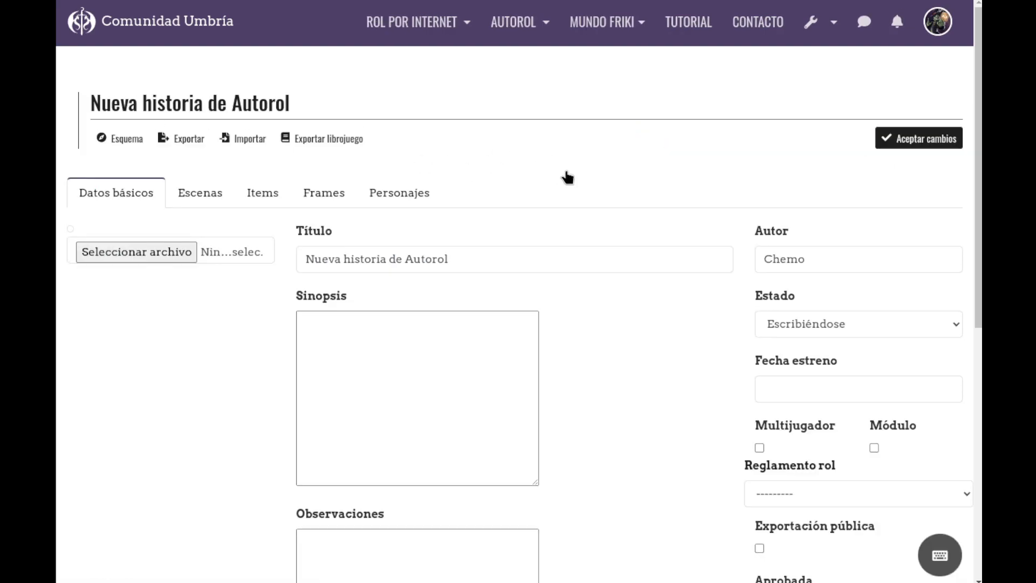
left_click_drag(446, 260, 167, 216)
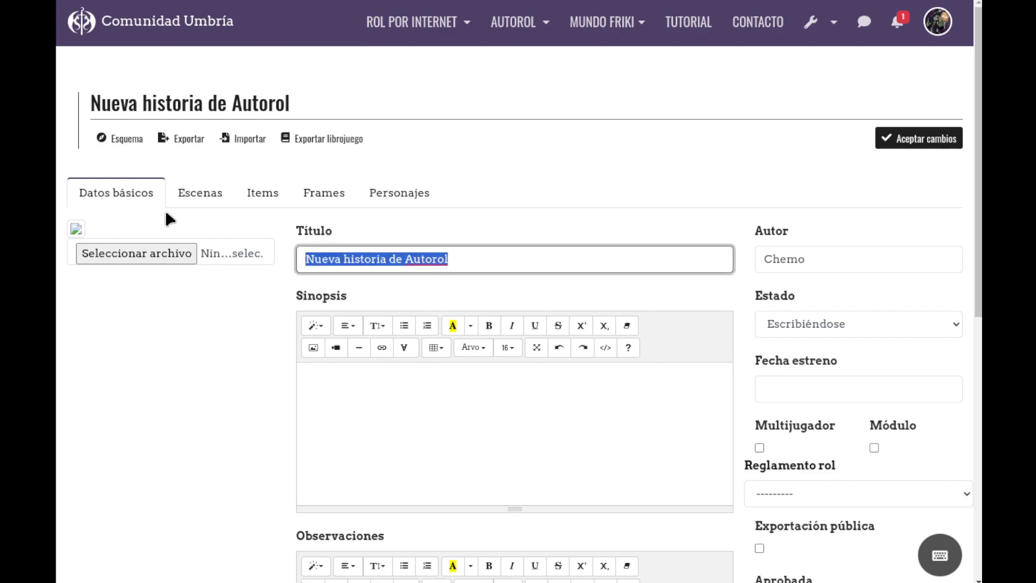
type("Historia con Frames")
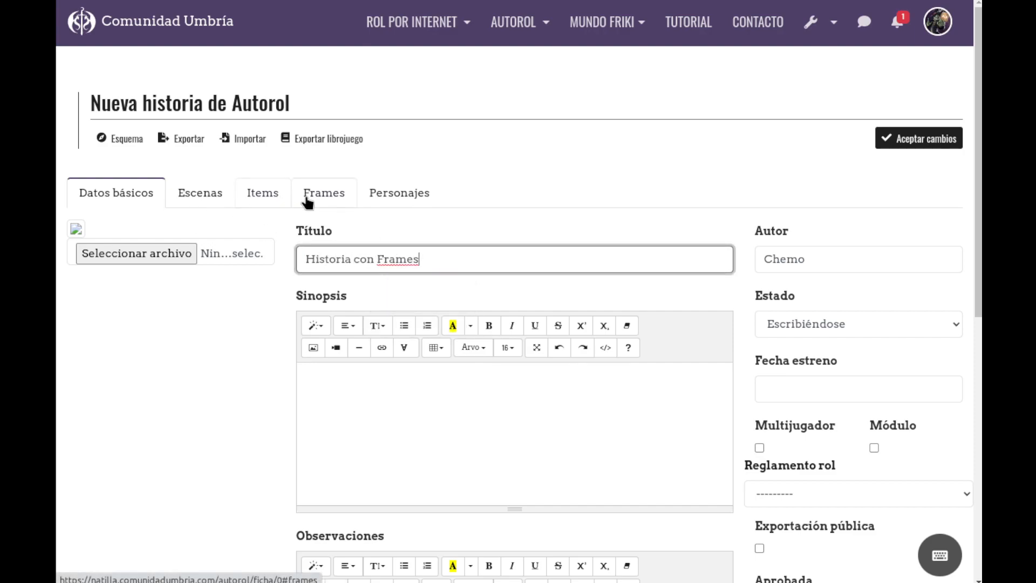
- Add a scene titled "Personaje" to the new story
left_click(208, 201)
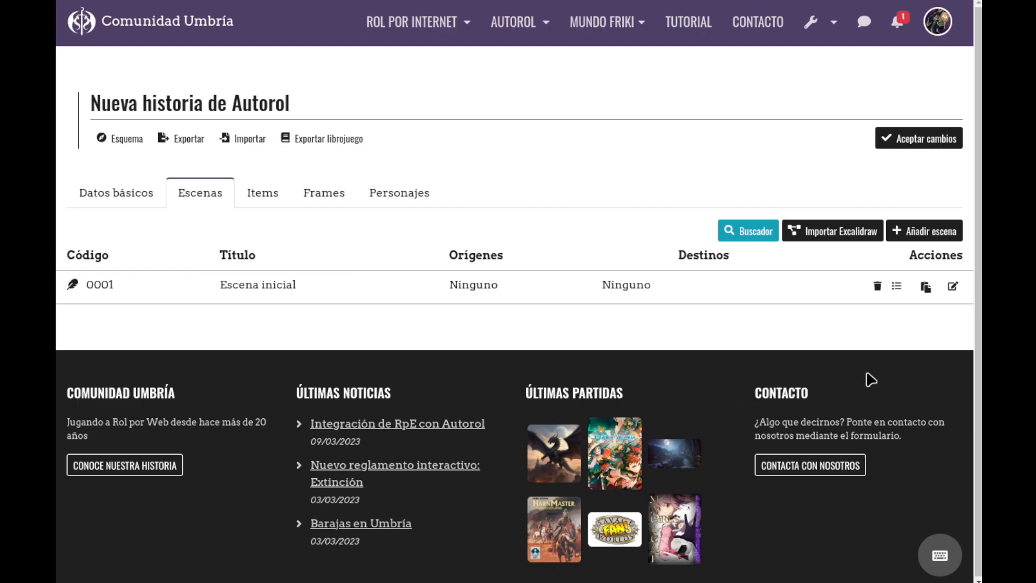
left_click(924, 231)
left_click_drag(431, 114, 267, 69)
type("Personaje")
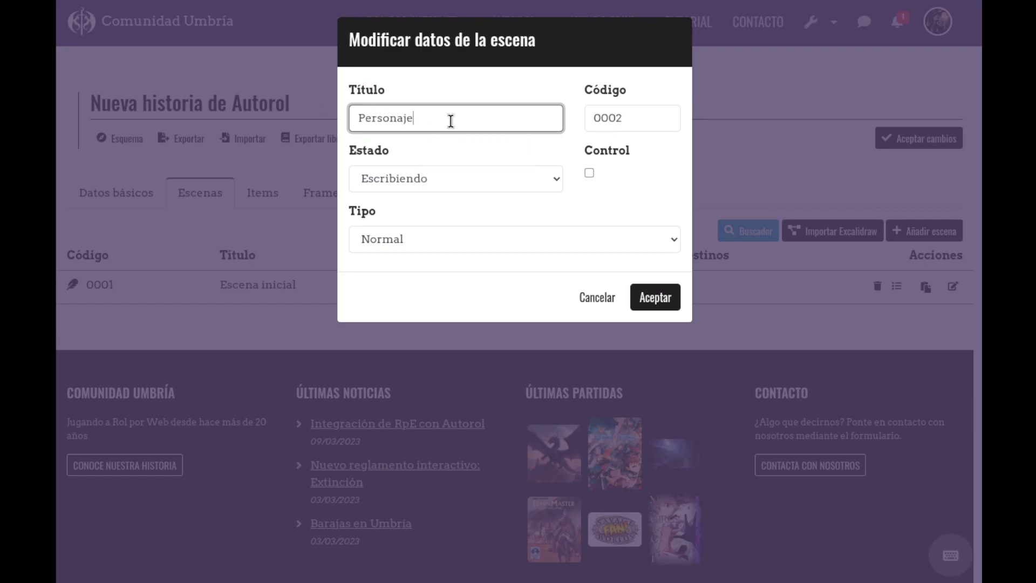
left_click(654, 297)
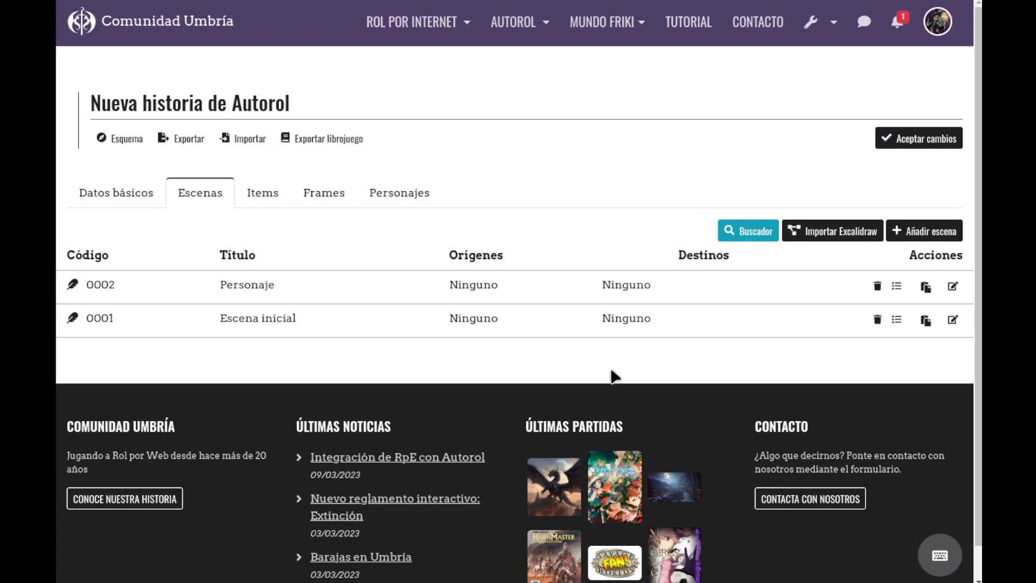
- Add another scene titled "Inventario" to the story
left_click(924, 233)
left_click(455, 115)
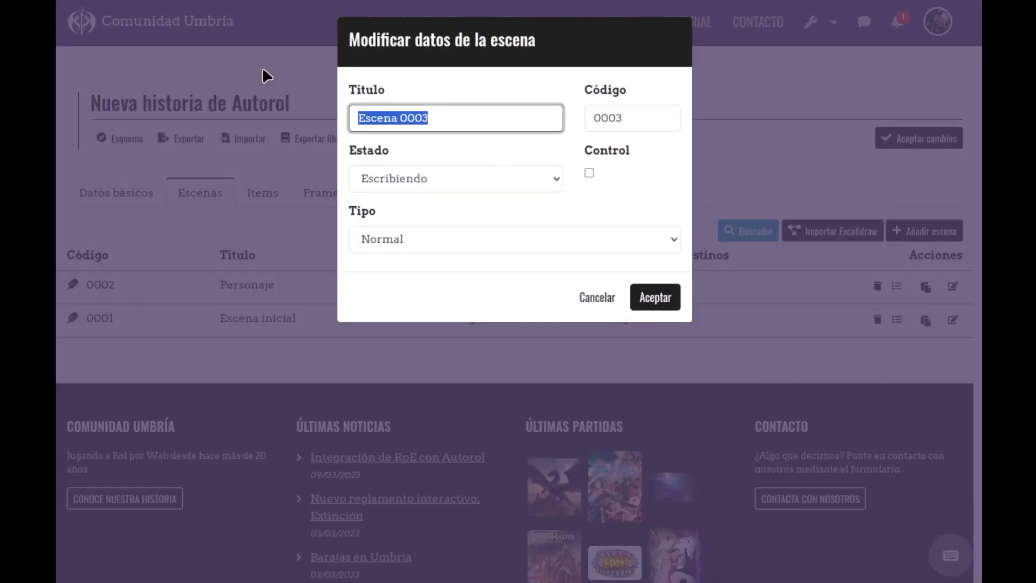
type("Inventario")
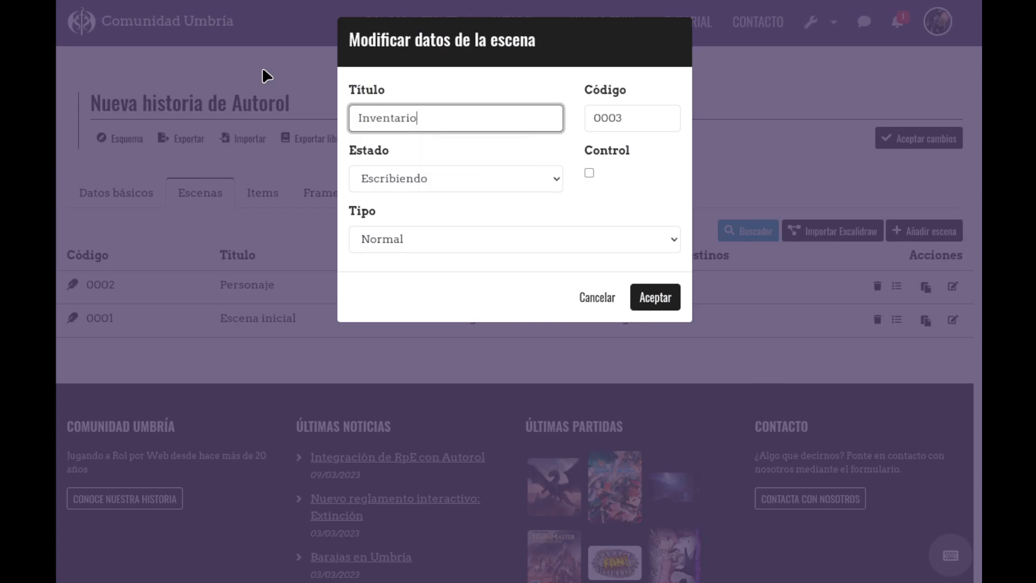
left_click(669, 297)
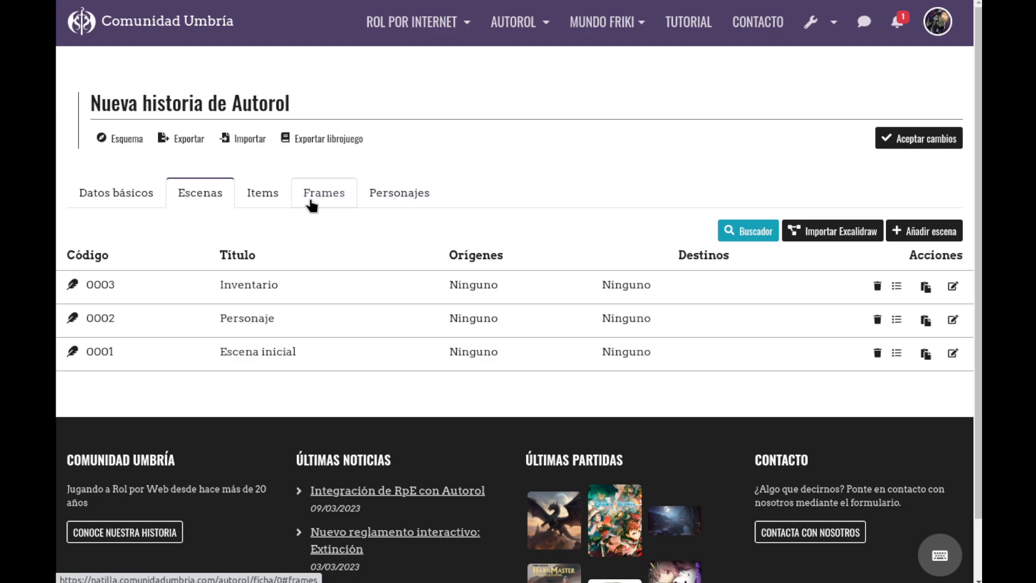
- Set the width of the story's main frame "ppal" to 8 columns
left_click(324, 201)
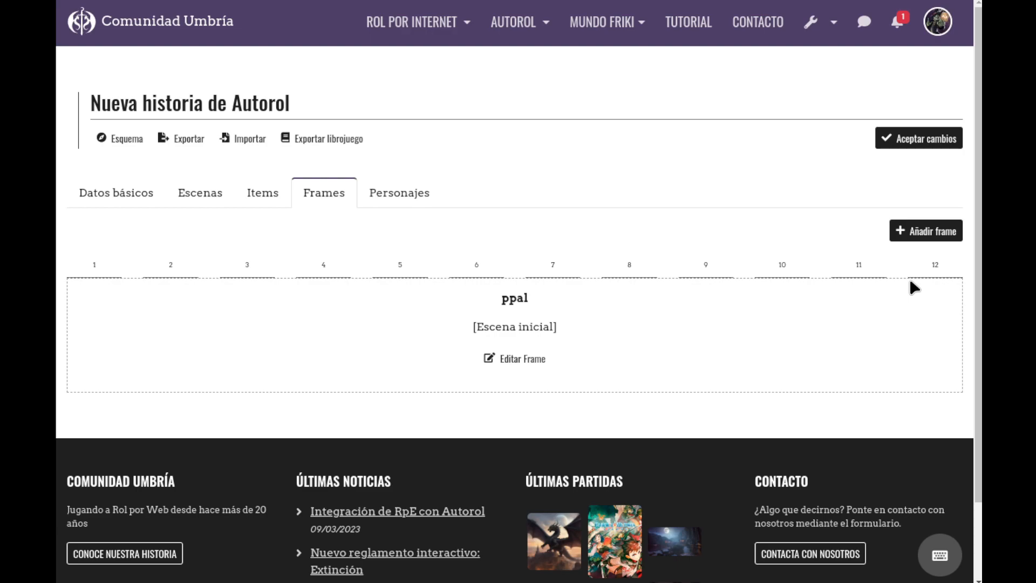
left_click(500, 361)
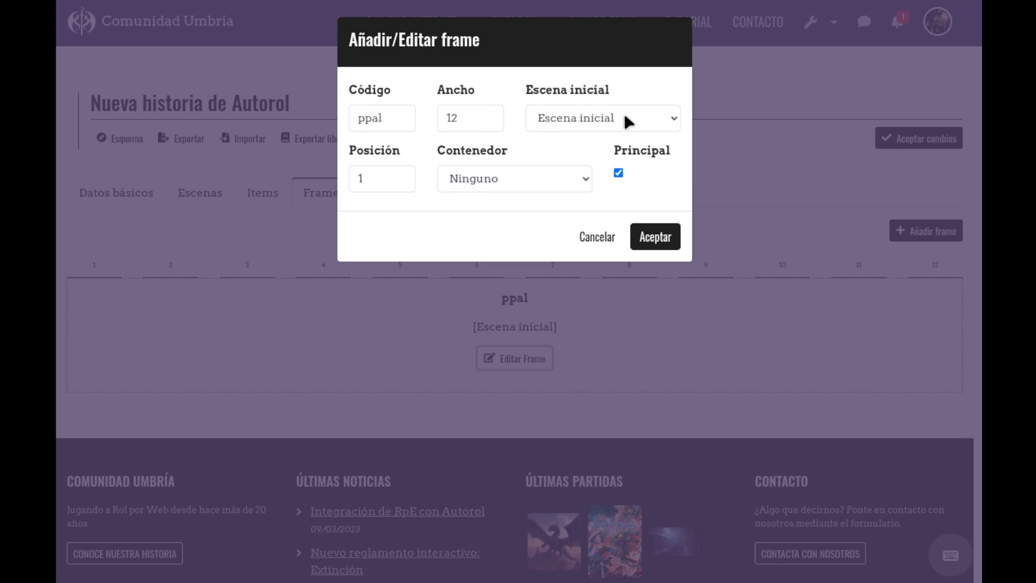
double_click(469, 116)
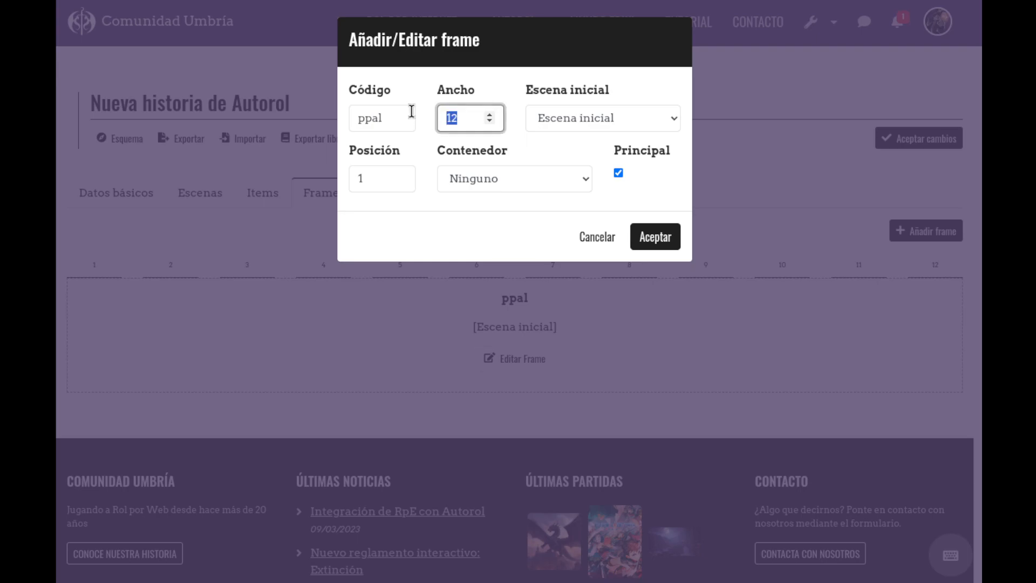
type("6")
left_click(641, 235)
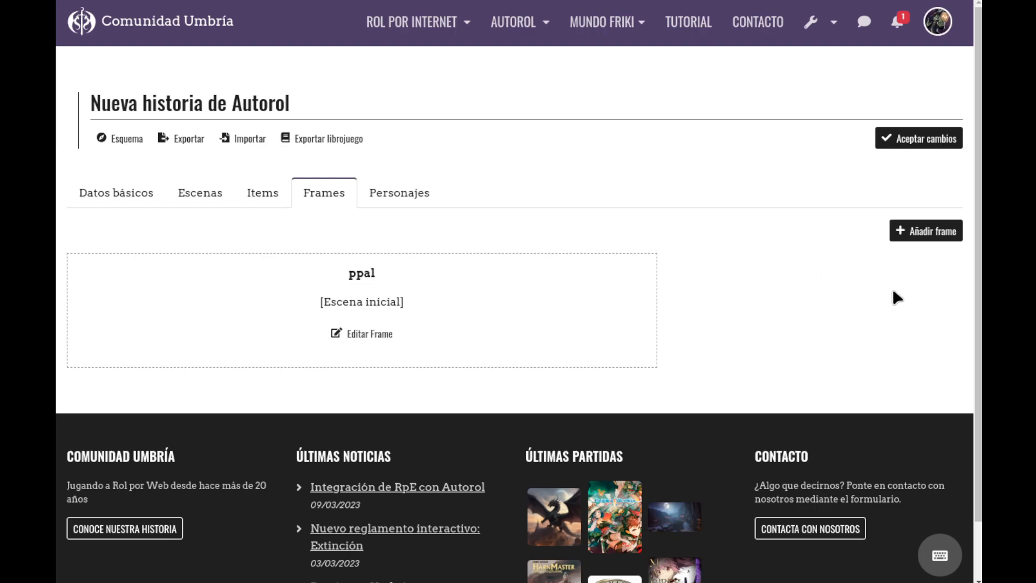
- Add a frame with code HojaPJ, width 4 and Personaje as its initial scene
left_click(933, 232)
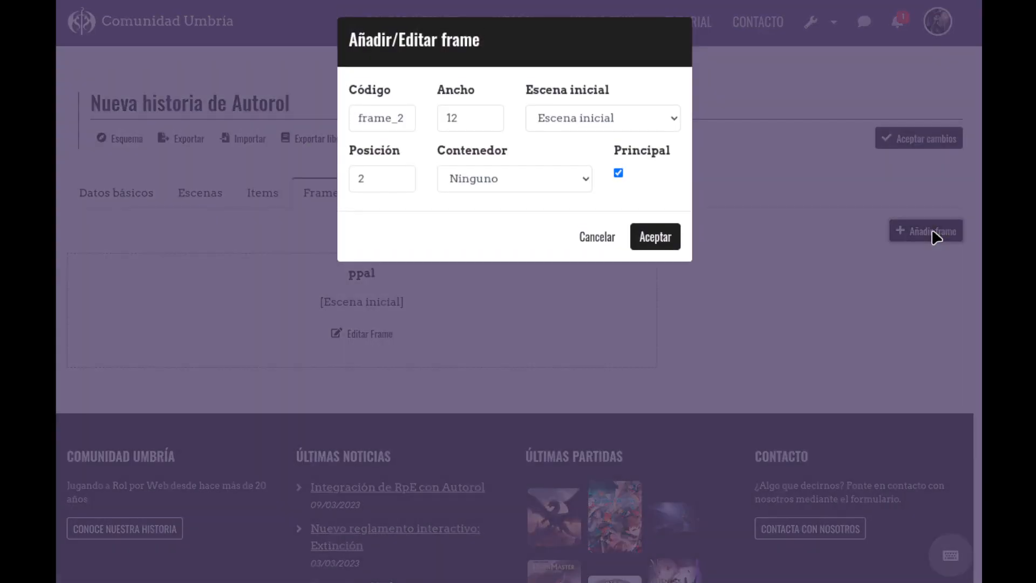
left_click_drag(413, 120, 264, 93)
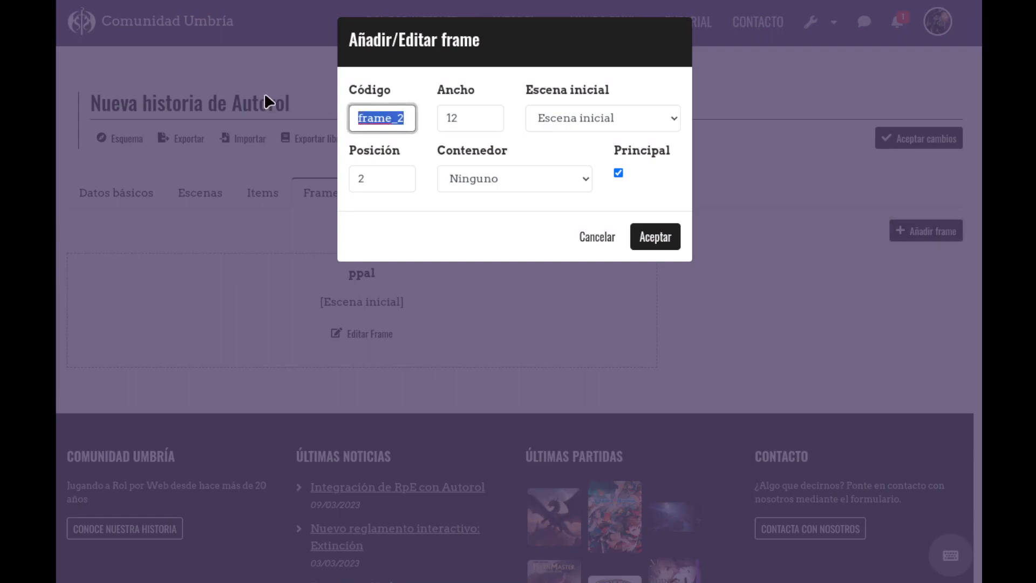
type("HojaPJ")
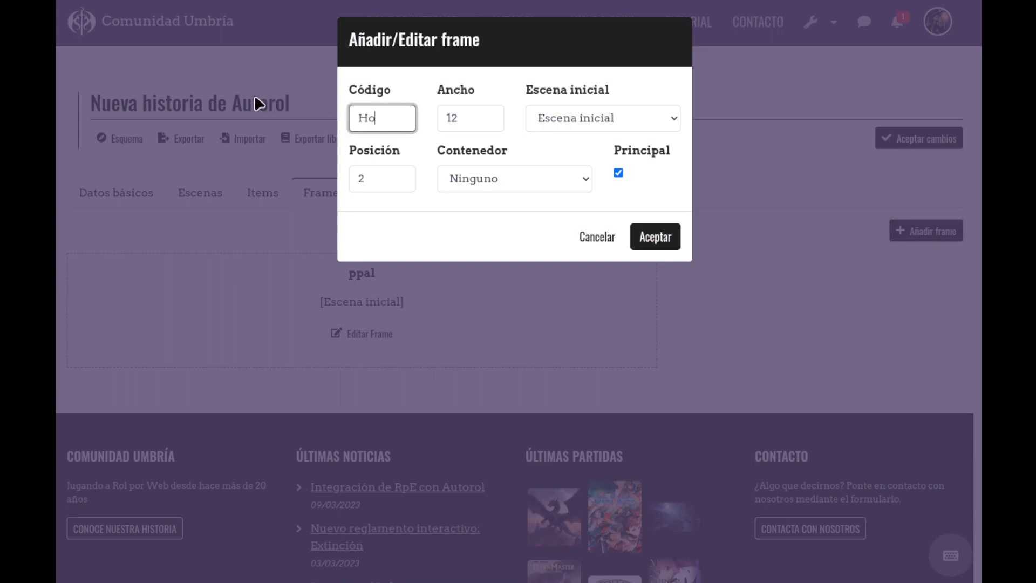
double_click(460, 125)
type("4")
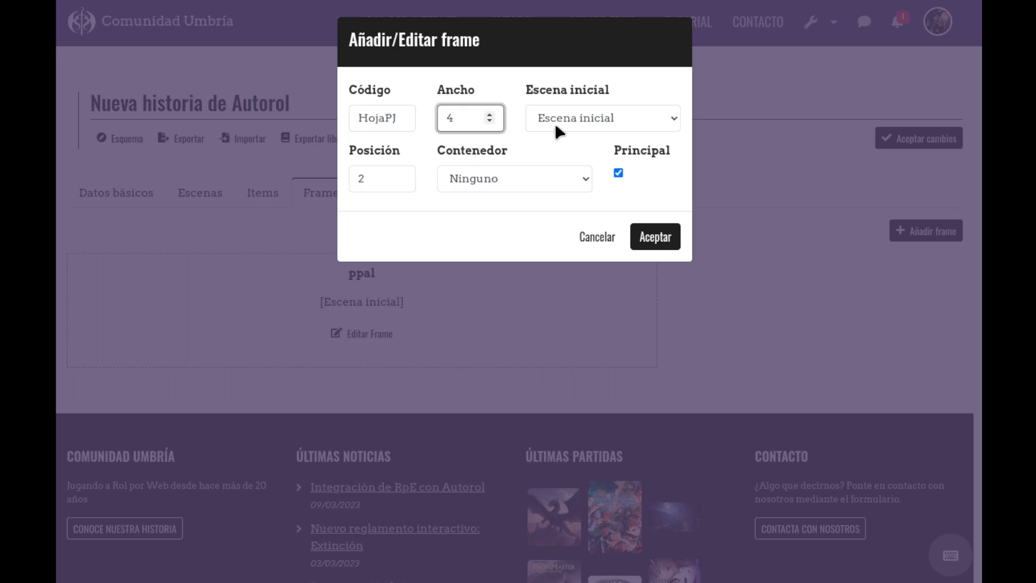
left_click(568, 118)
left_click(568, 147)
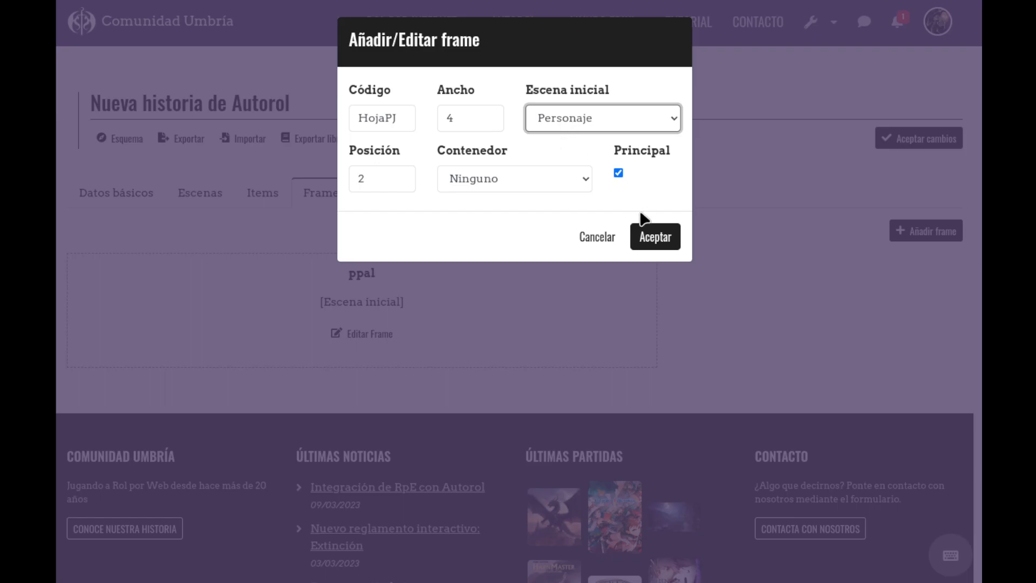
left_click(655, 236)
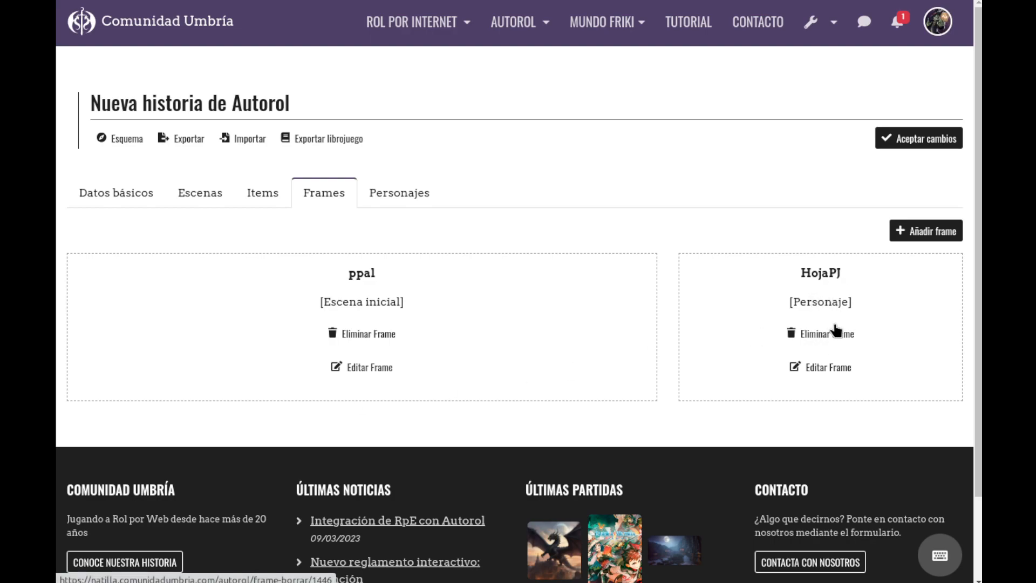
- Add a third frame with code Lateral and width 4, keeping Escena inicial as its initial scene
left_click(932, 237)
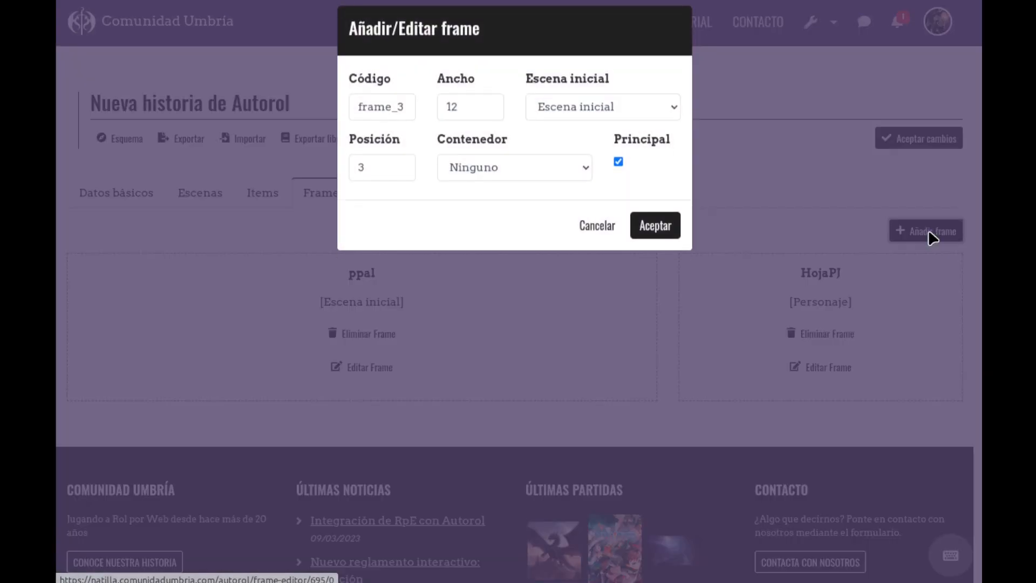
double_click(396, 118)
type("Lateral")
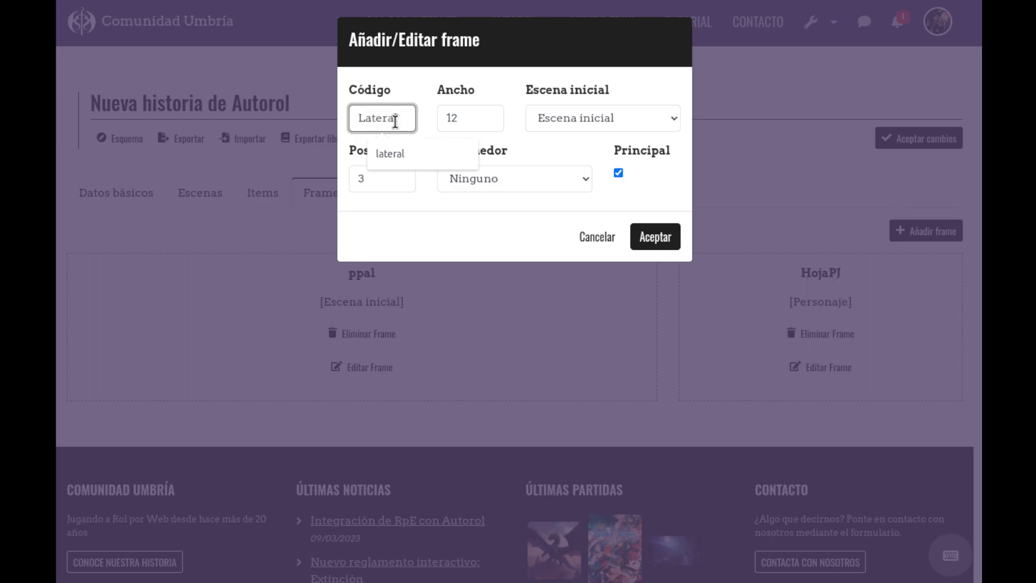
left_click(471, 119)
double_click(470, 118)
type("4")
left_click(564, 156)
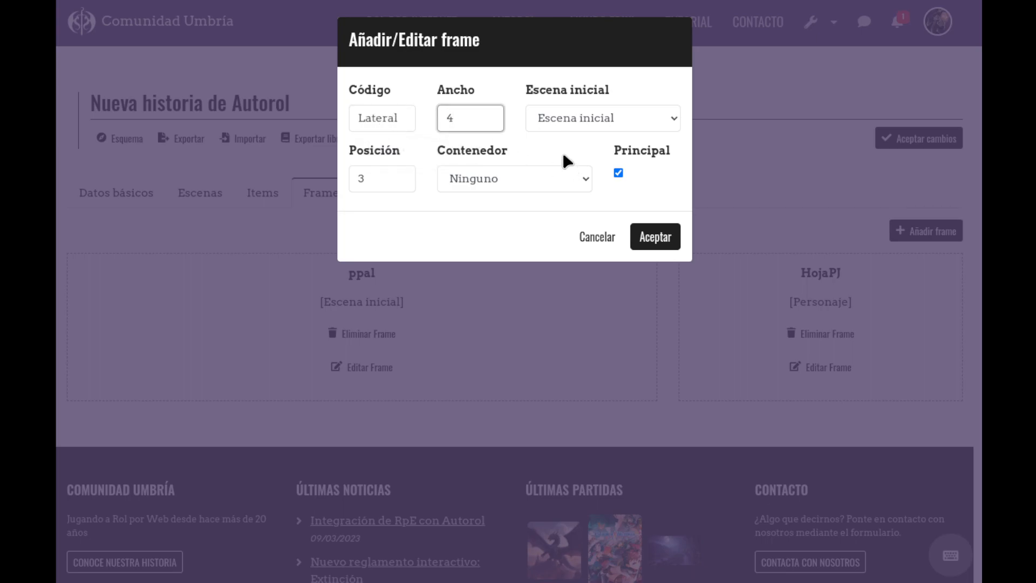
left_click(658, 236)
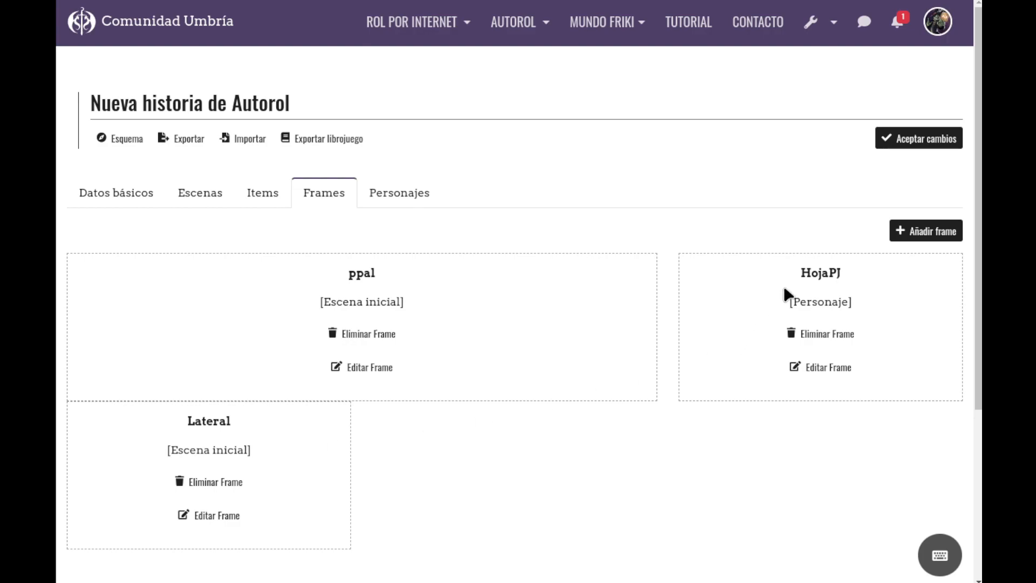
- Place the HojaPJ frame inside the Lateral container and set its width to 12
left_click(811, 369)
left_click(503, 176)
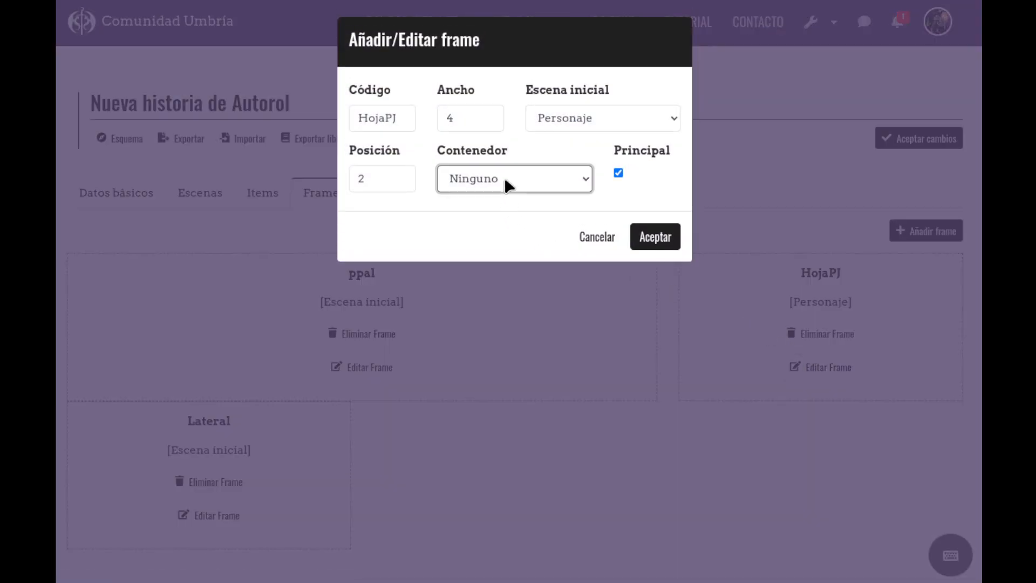
left_click(500, 223)
double_click(451, 118)
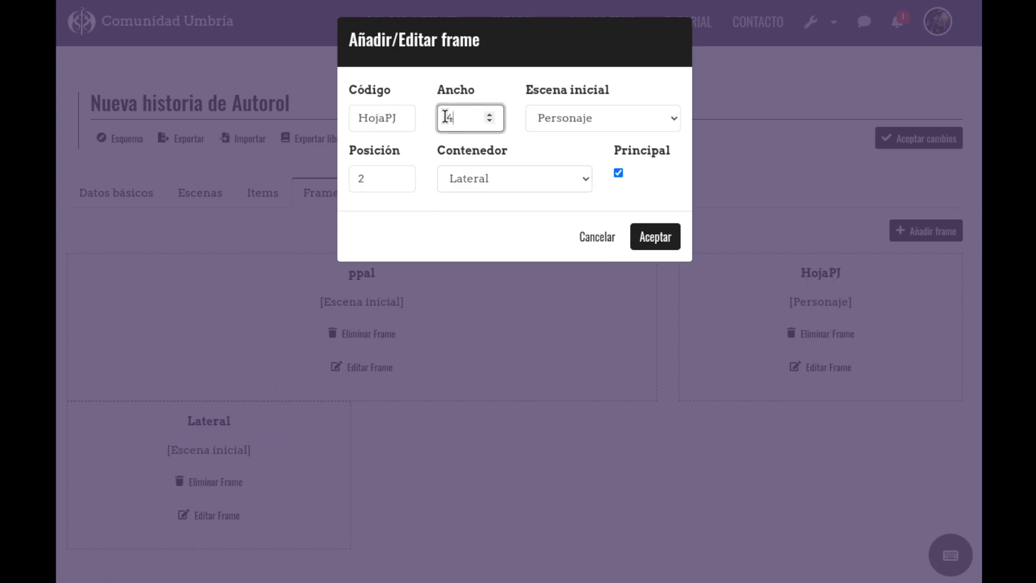
type("12")
left_click(641, 238)
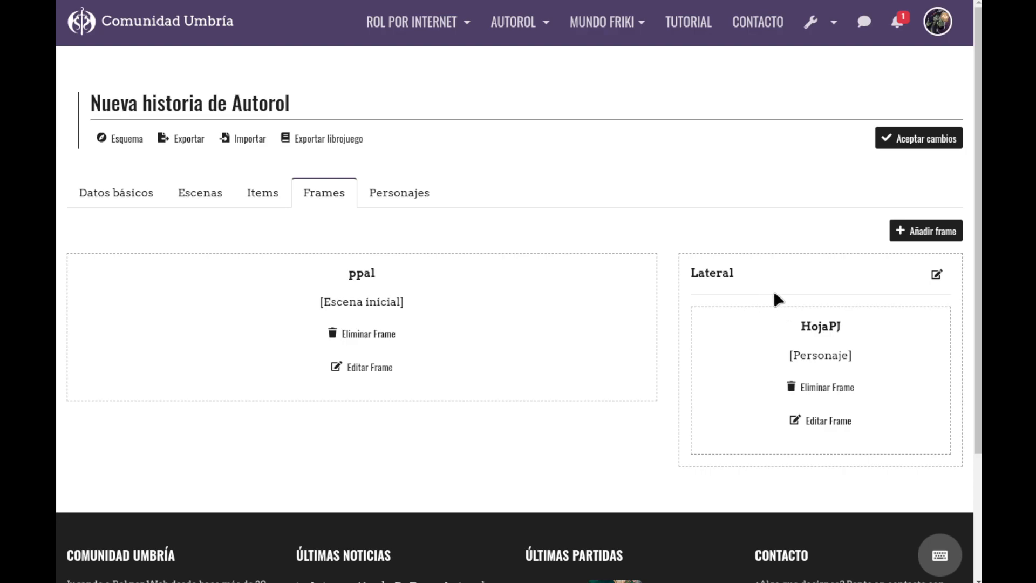
- Add a frame with code Inventario, width 12, Inventario as its initial scene and Lateral as its container
left_click(935, 240)
left_click_drag(410, 117, 300, 109)
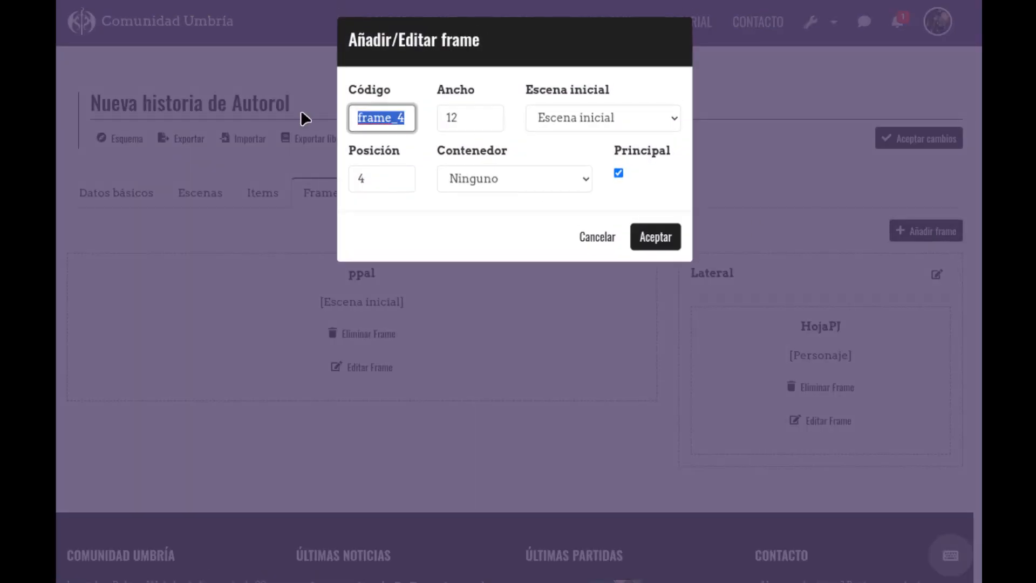
type("Inventar")
type("io")
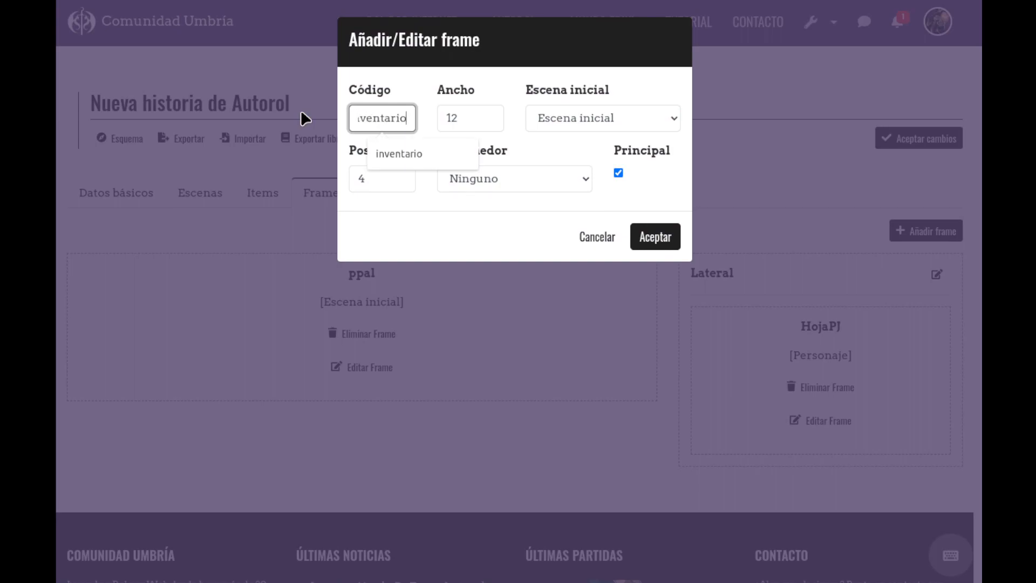
left_click(586, 118)
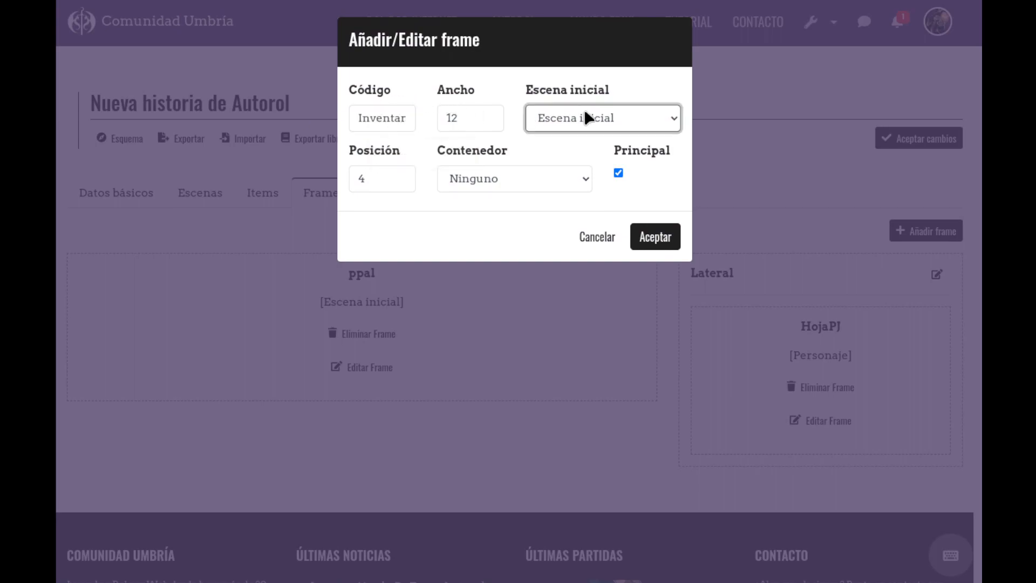
left_click(582, 163)
left_click(507, 181)
left_click(504, 205)
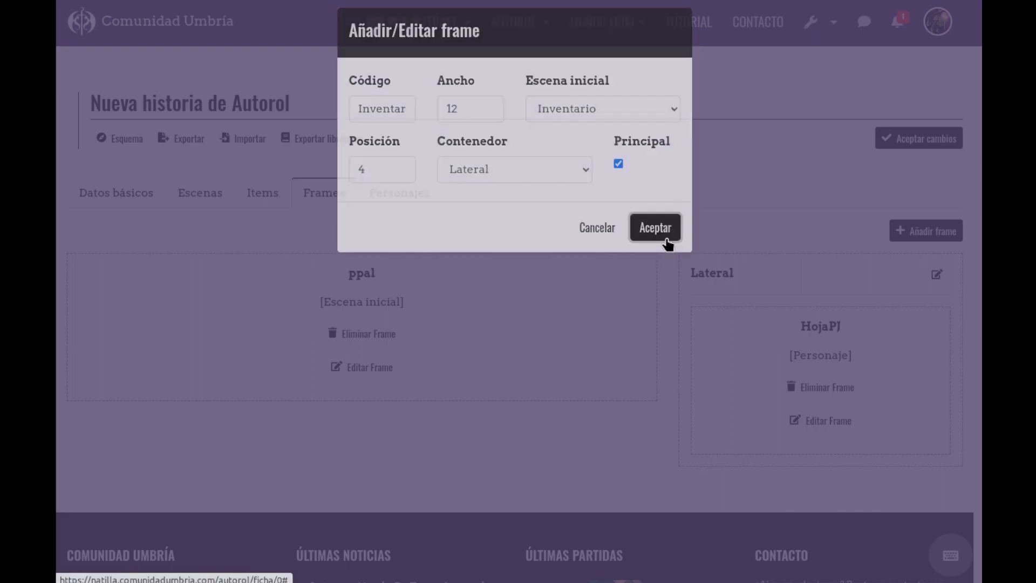
left_click(667, 238)
- Review the nested frame layout and save the story's changes
scroll(701, 286, "down", 3)
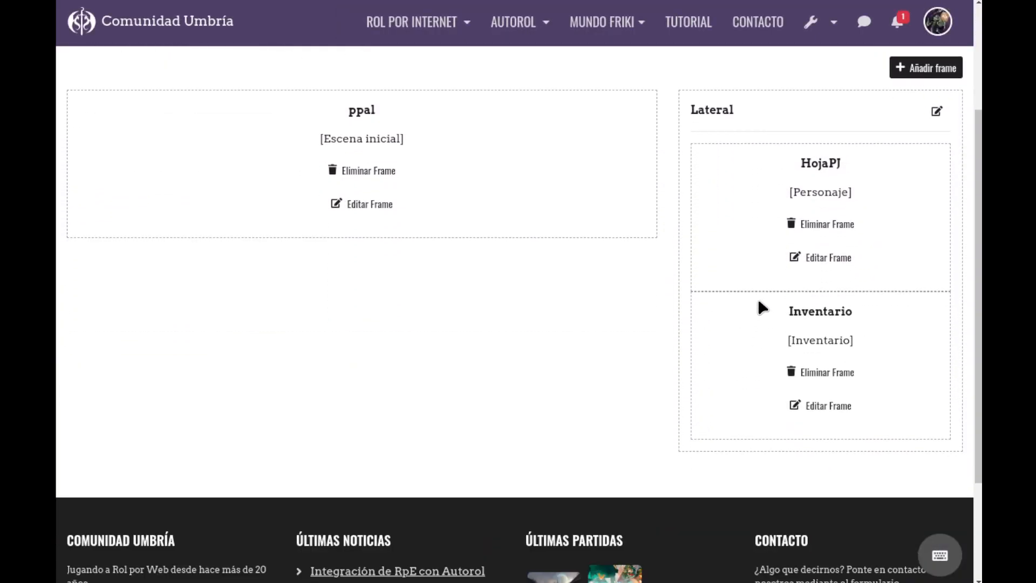
scroll(759, 305, "up", 4)
scroll(753, 300, "down", 3)
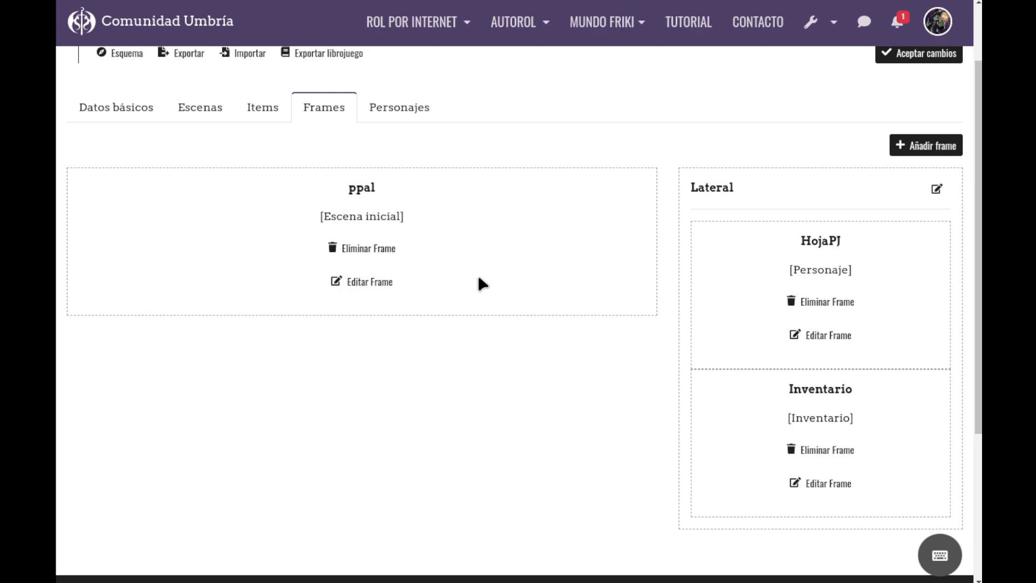
scroll(478, 277, "up", 2)
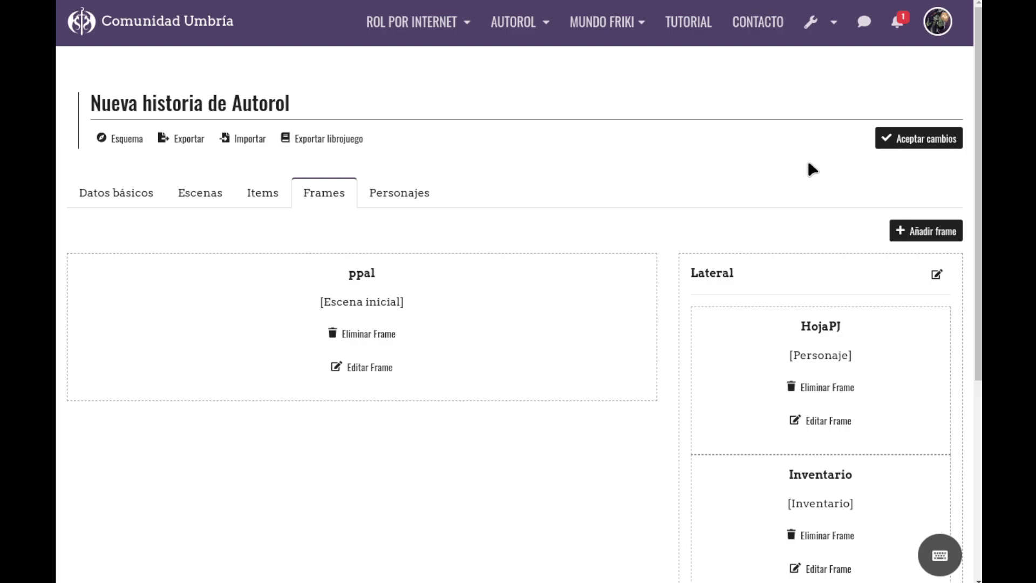
left_click(914, 143)
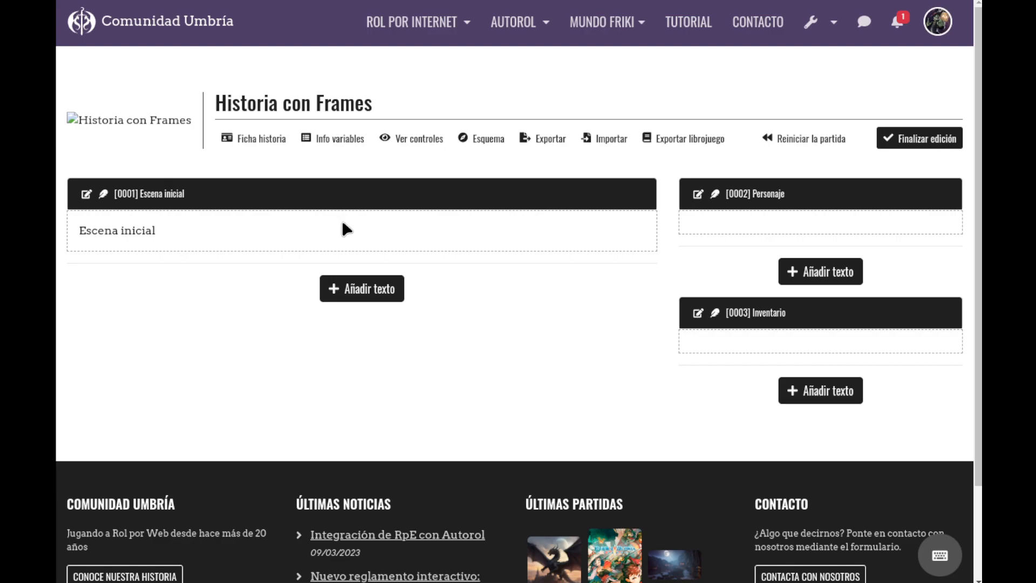
- Replace the initial scene's text with "Estás en el comienzo de la aventura." and save it
left_click(268, 231)
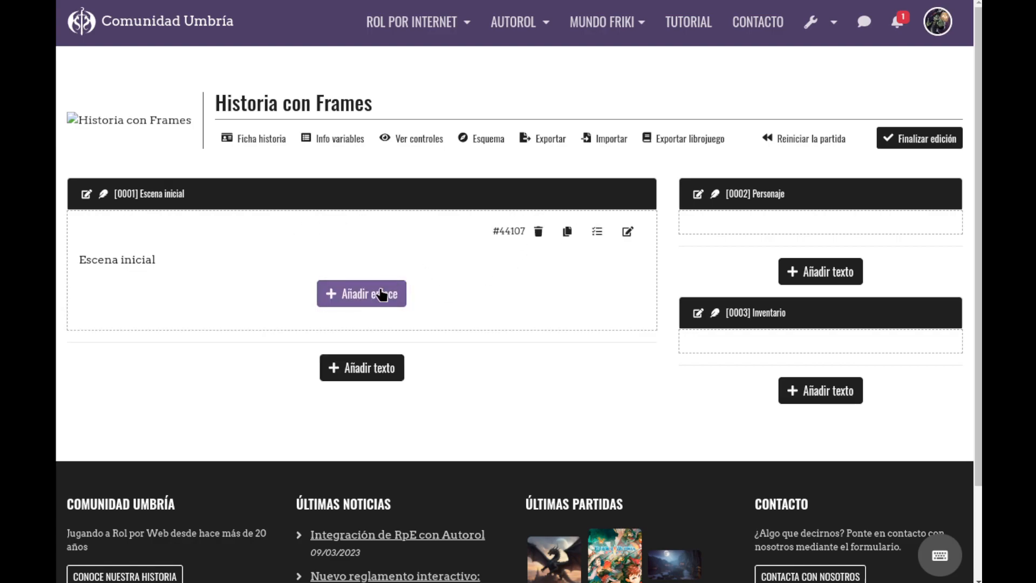
left_click(627, 231)
left_click(312, 331)
key("ctrl+a")
type("Est")
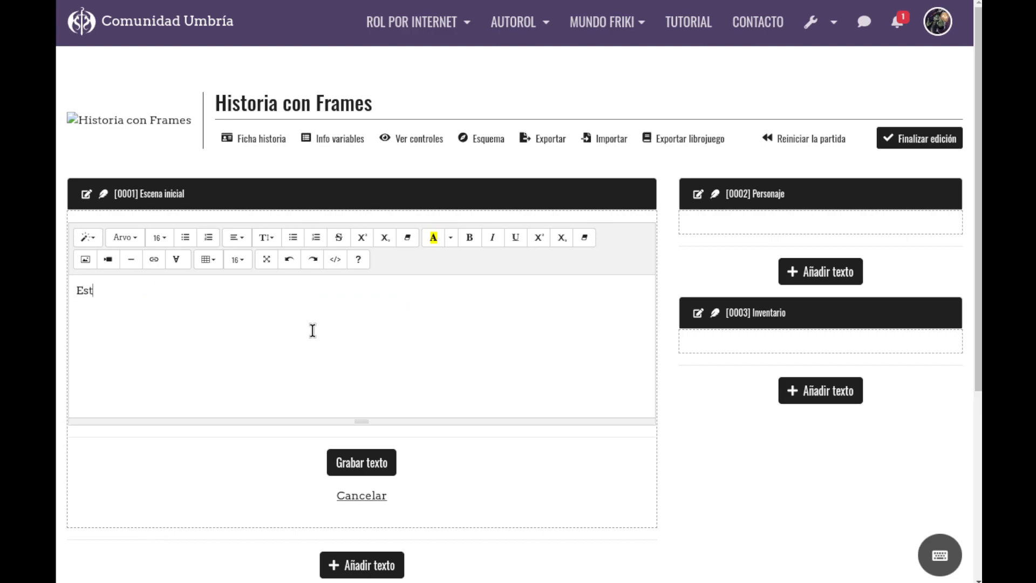
type("ás en el comienzo de la ")
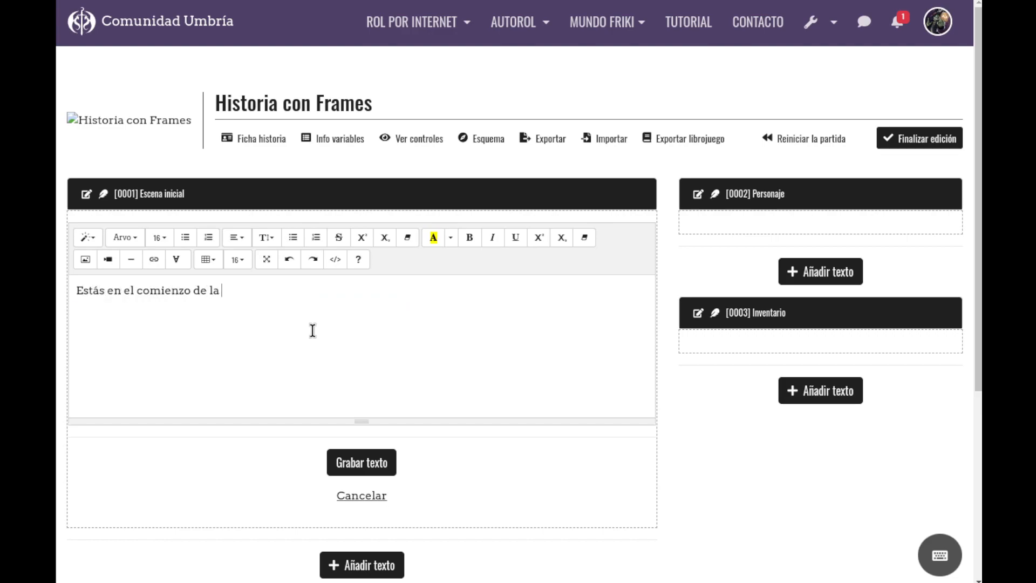
type("aventura.")
left_click(362, 468)
- Add a link "Entra en la caverna" to the initial scene that creates a new scene in frame ppal
mouse_move(446, 251)
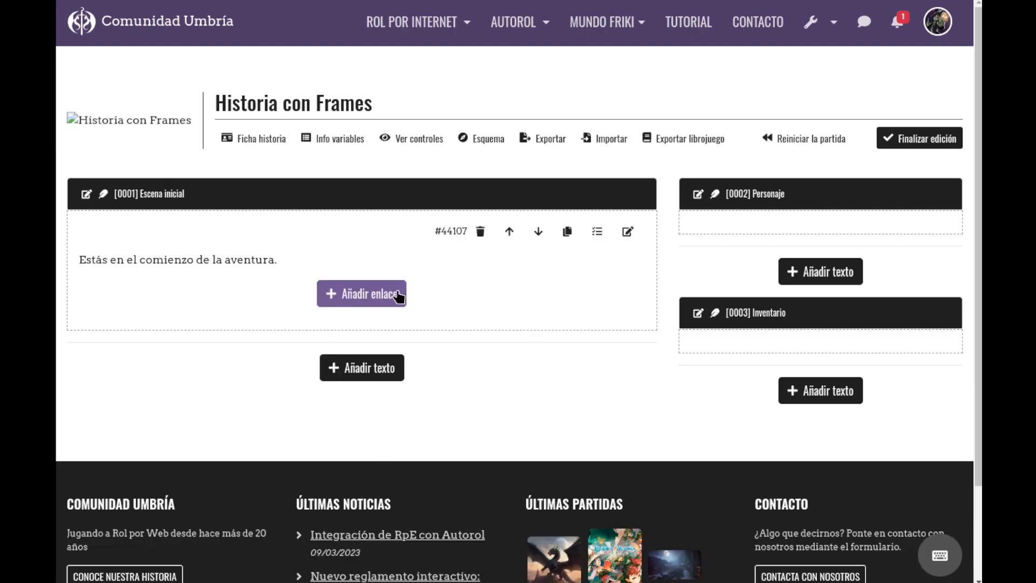
left_click(380, 301)
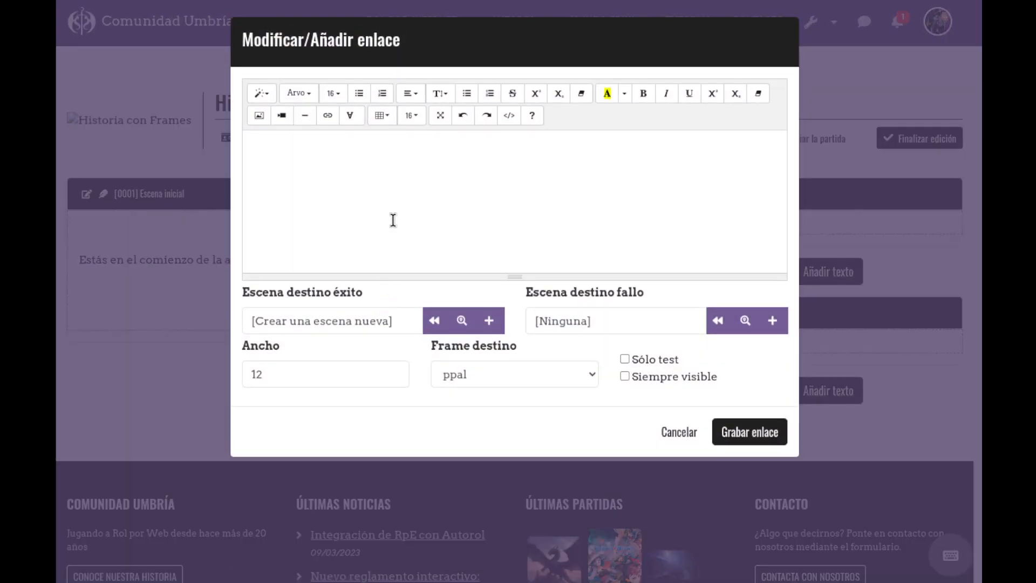
type("Entra en la caverna")
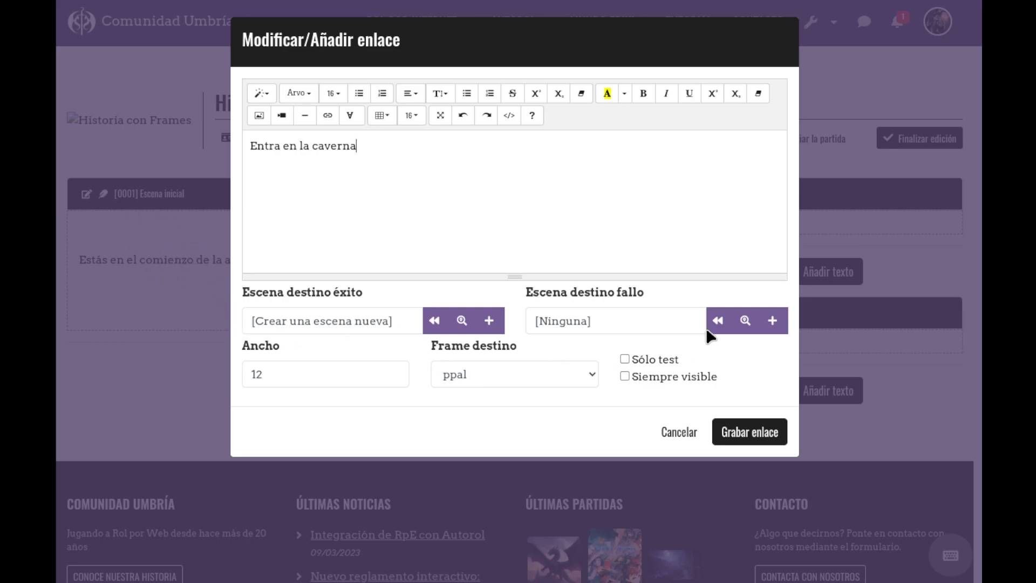
left_click(757, 439)
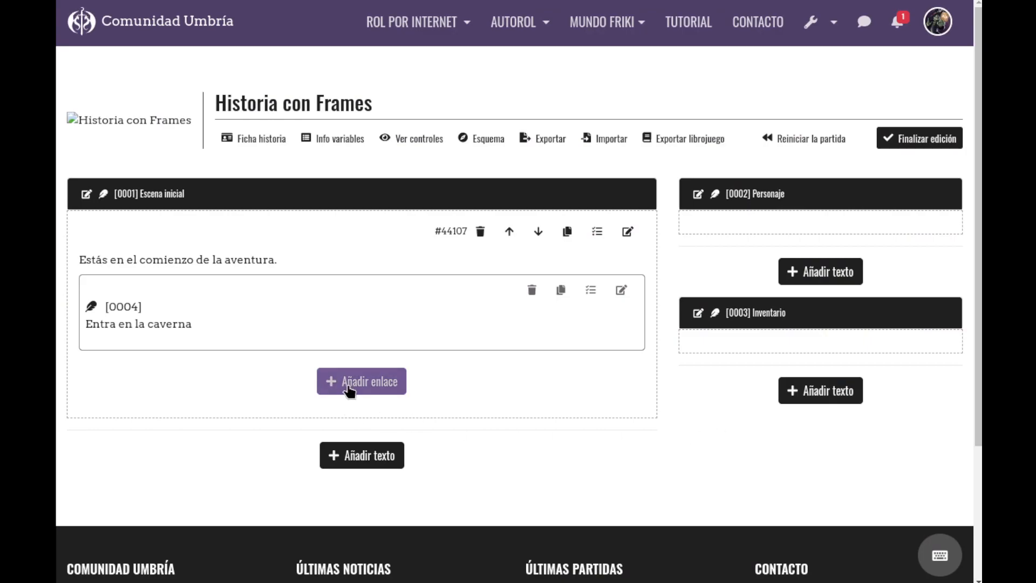
- Add a second link "Voy a la taberna" that creates another new scene in frame ppal
left_click(355, 388)
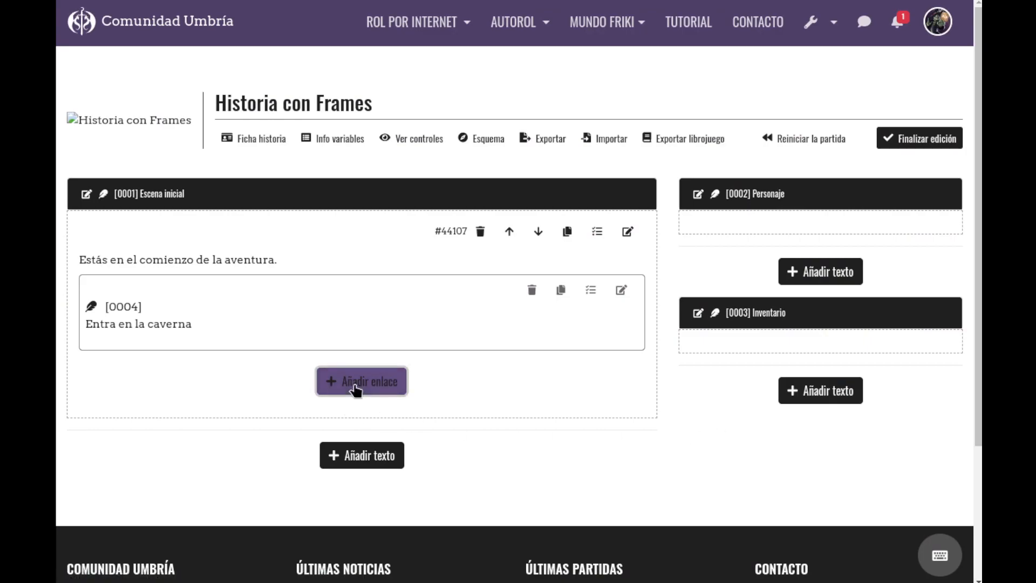
type("Voy a la taberna")
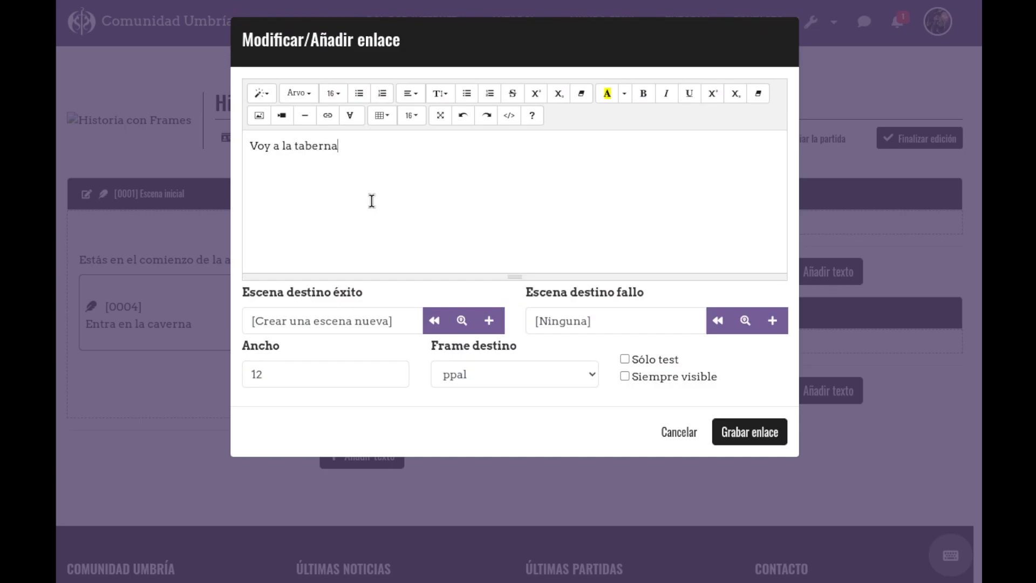
left_click(758, 431)
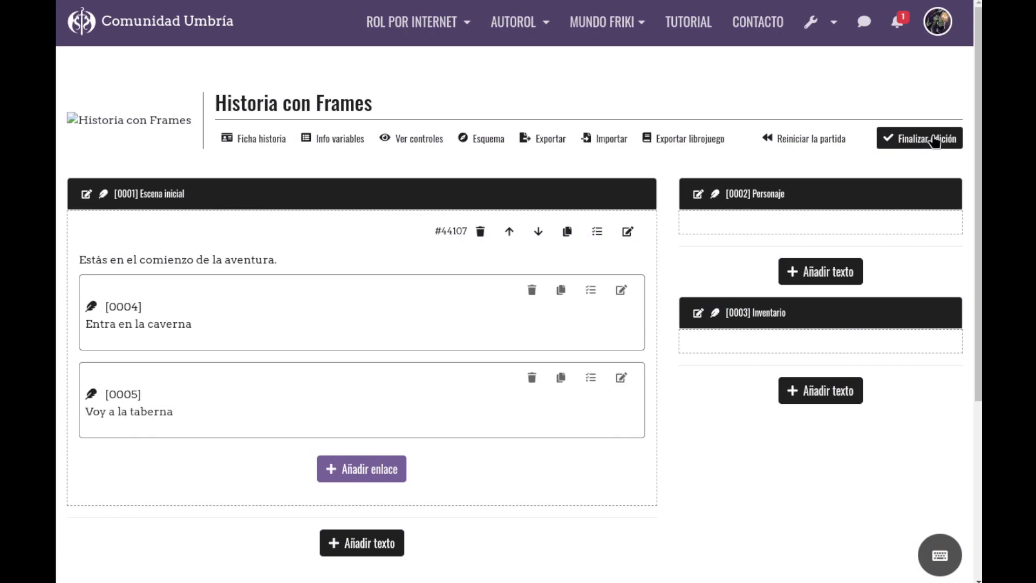
- Finish editing and follow the "Entra en la caverna" link to test the story
left_click(936, 142)
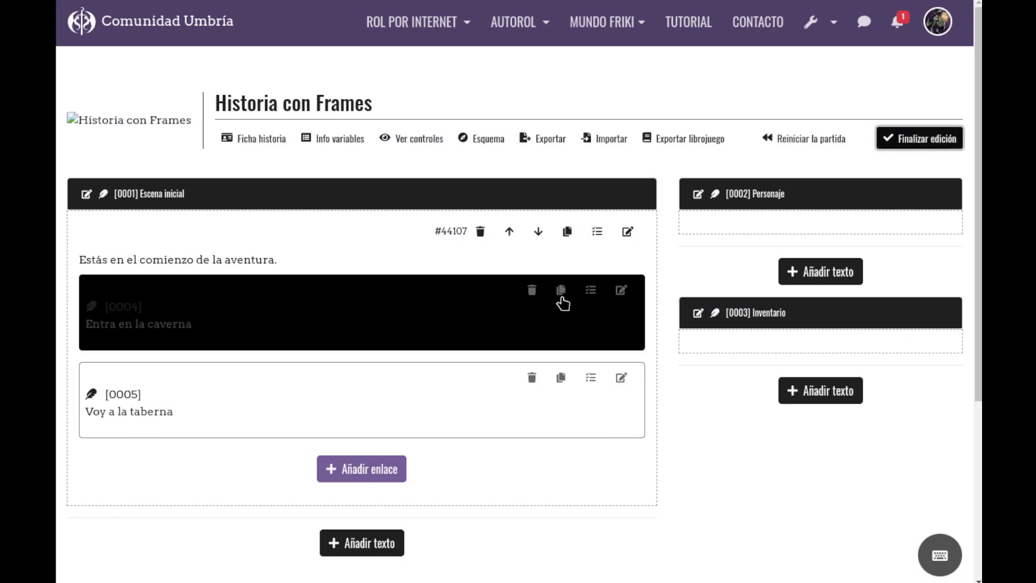
left_click(919, 139)
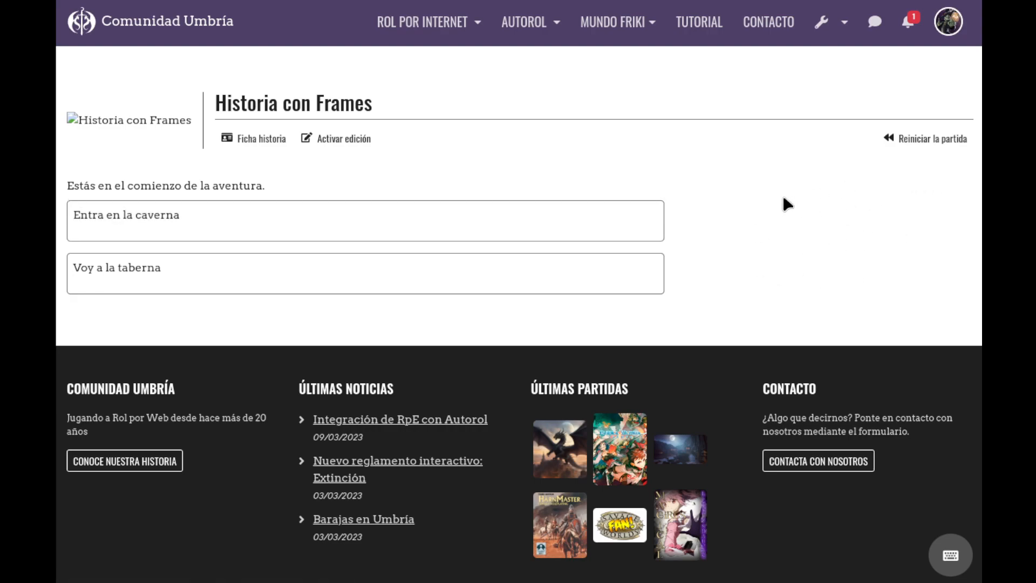
left_click(134, 220)
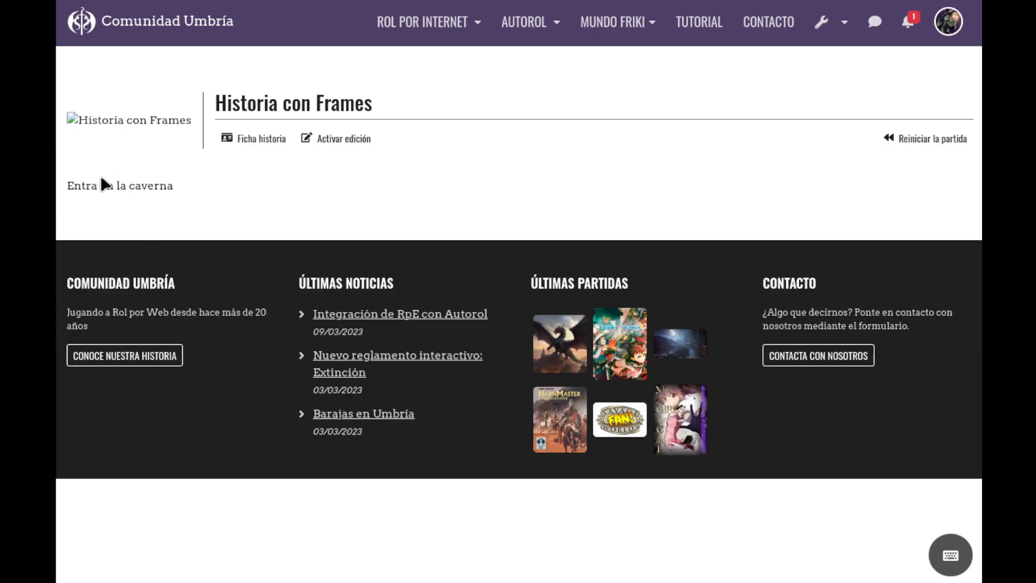
- Reactivate editing and save a text in the Personaje scene with the character's name, FUE 9, DES 7 and INT 10 on separate lines
left_click(365, 139)
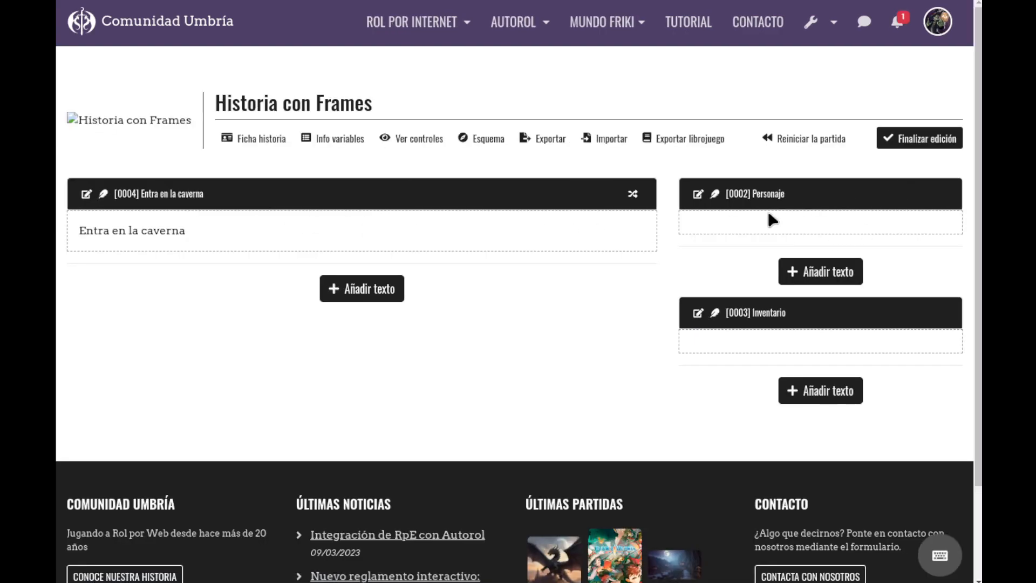
left_click(791, 226)
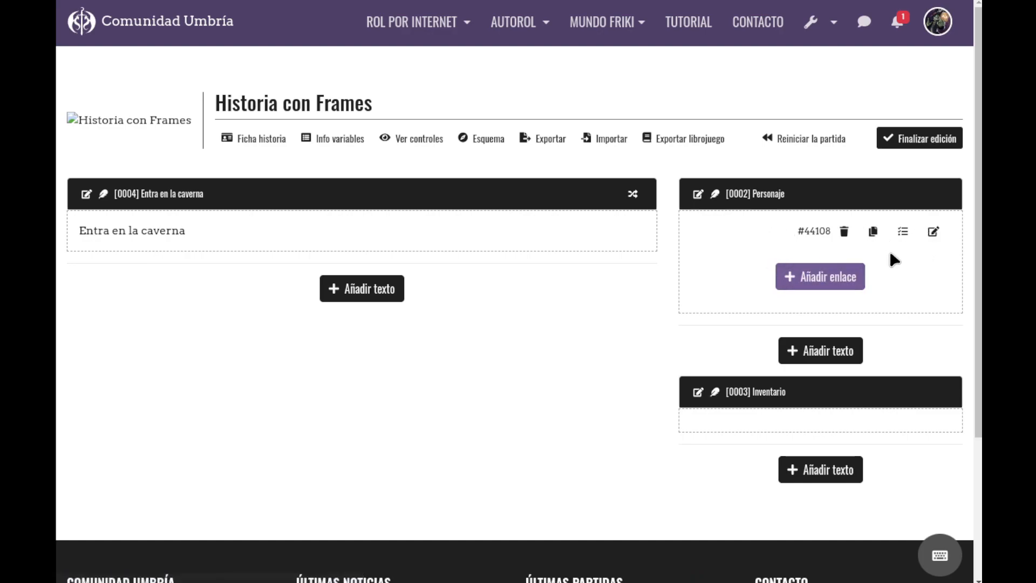
left_click(935, 232)
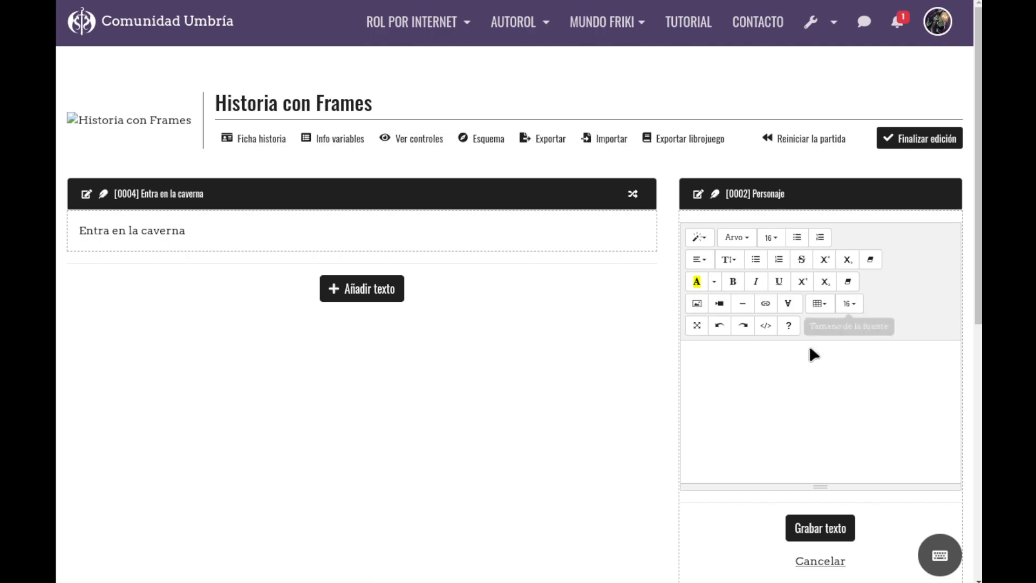
type("PJ: Chemo")
key("Return")
type("FUE")
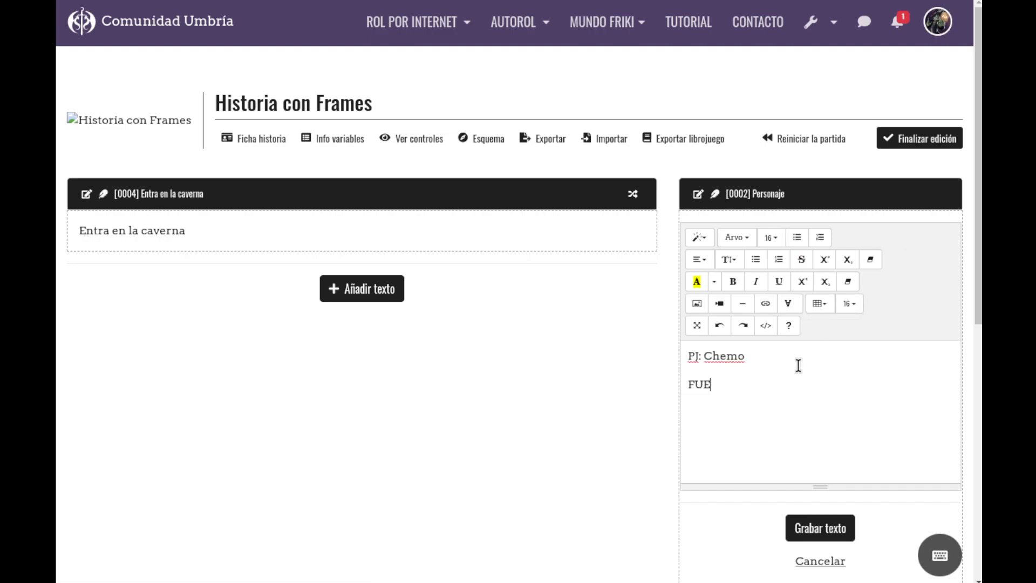
type(" 9")
key("Return")
type("DES 7 ")
type("INT 10")
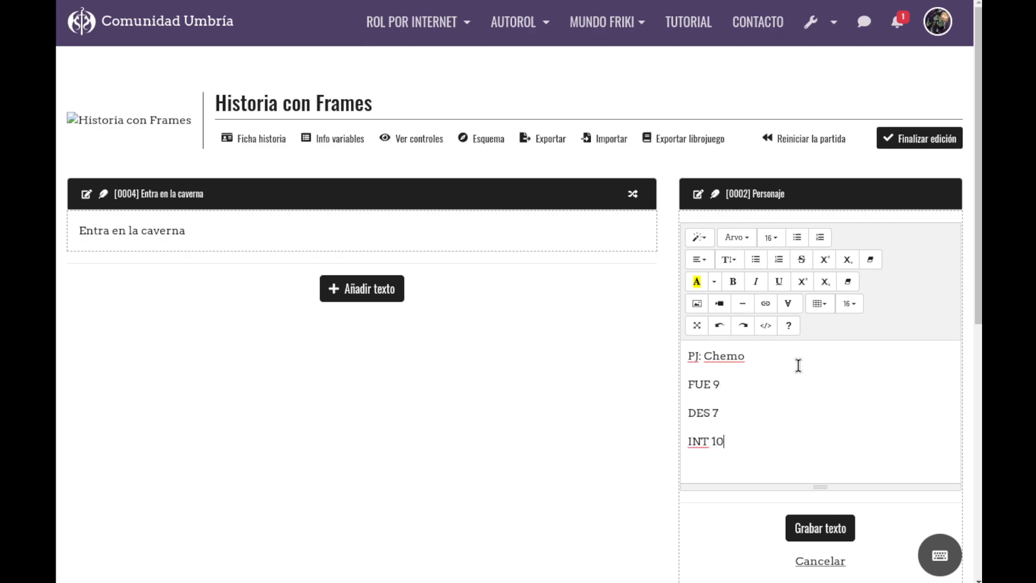
left_click(839, 527)
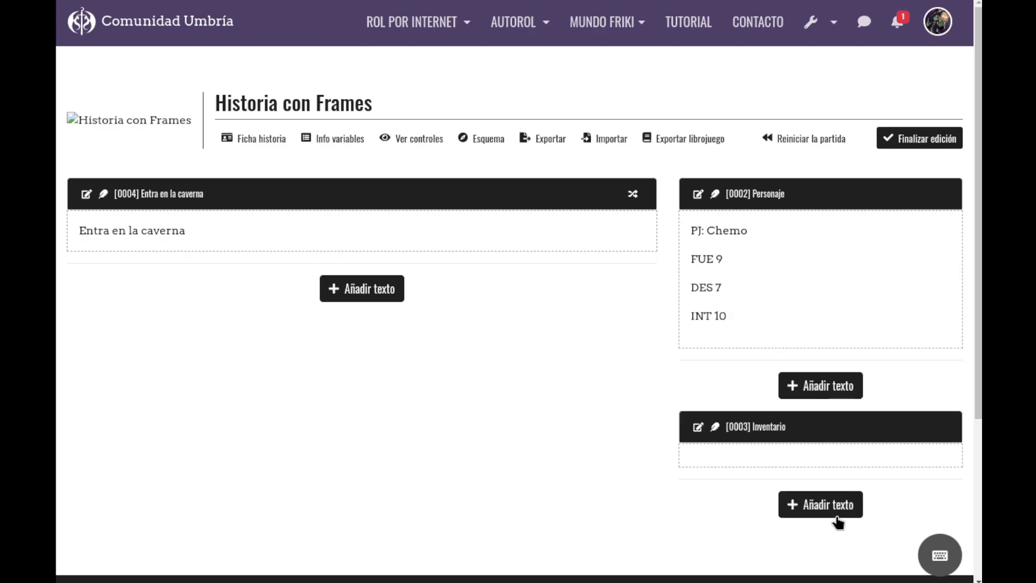
- Add and save a text in the Inventario scene reading "Tienes:", "1 cuerda" and "1 martillo" on separate lines
scroll(793, 232, "down", 2)
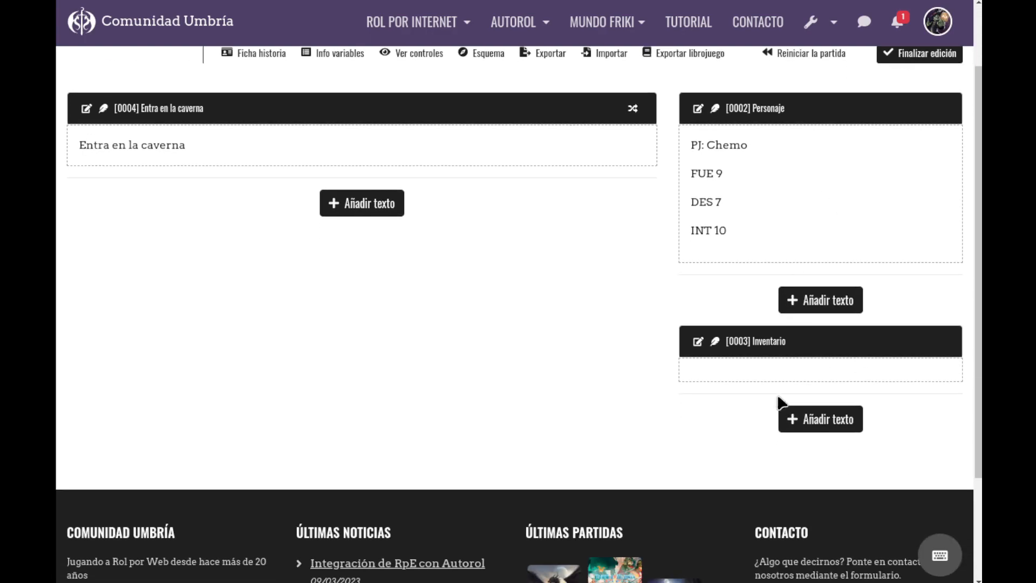
left_click(811, 421)
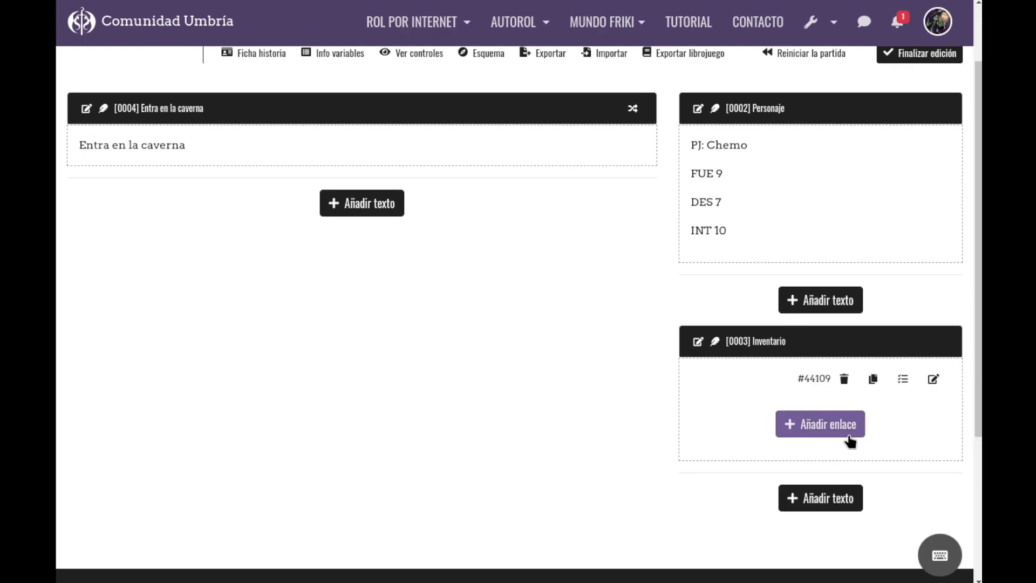
left_click(934, 379)
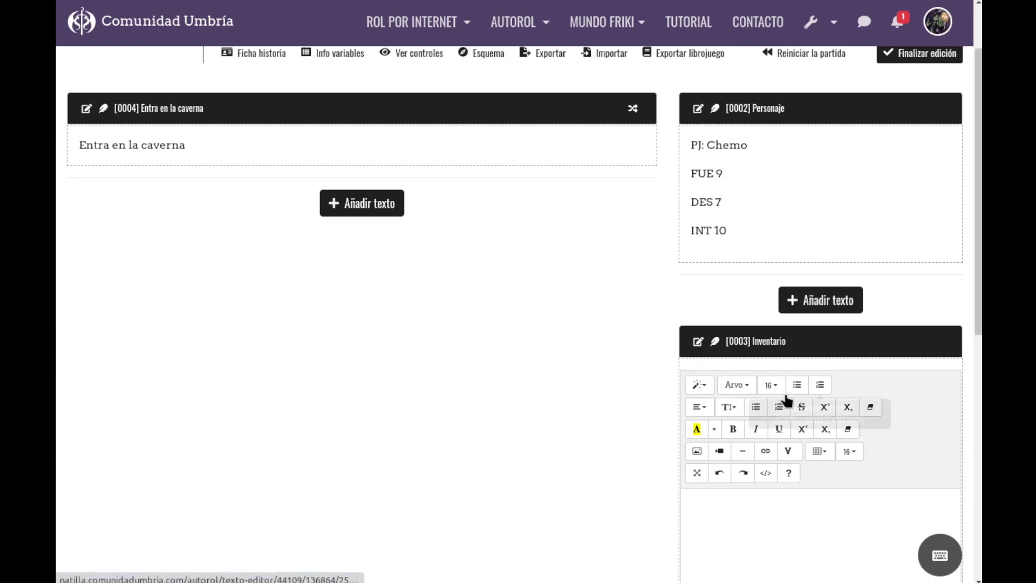
type("Tiene")
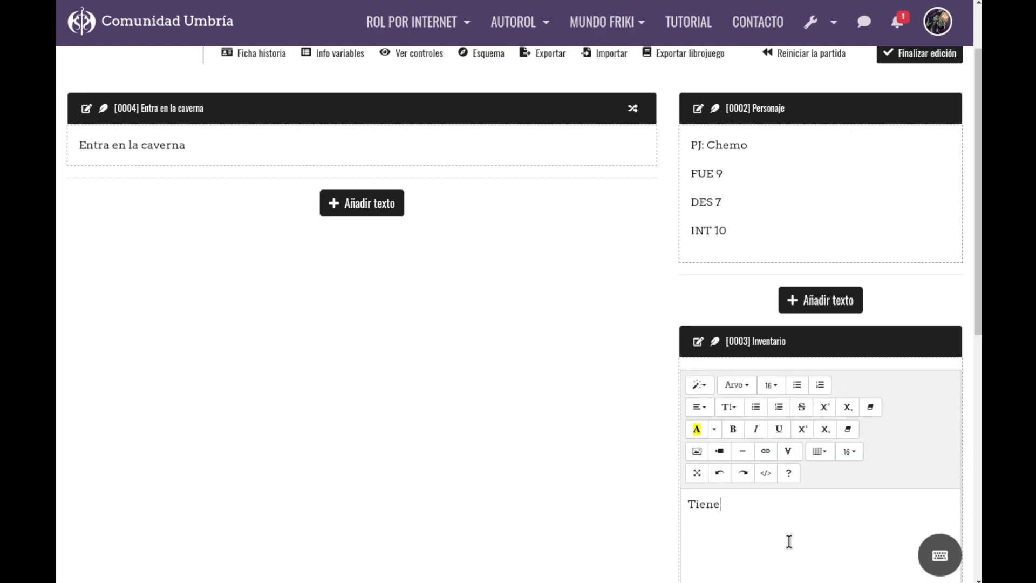
type("s:")
key("Return")
type("1 cuerda")
key("Return")
type("1 martillo")
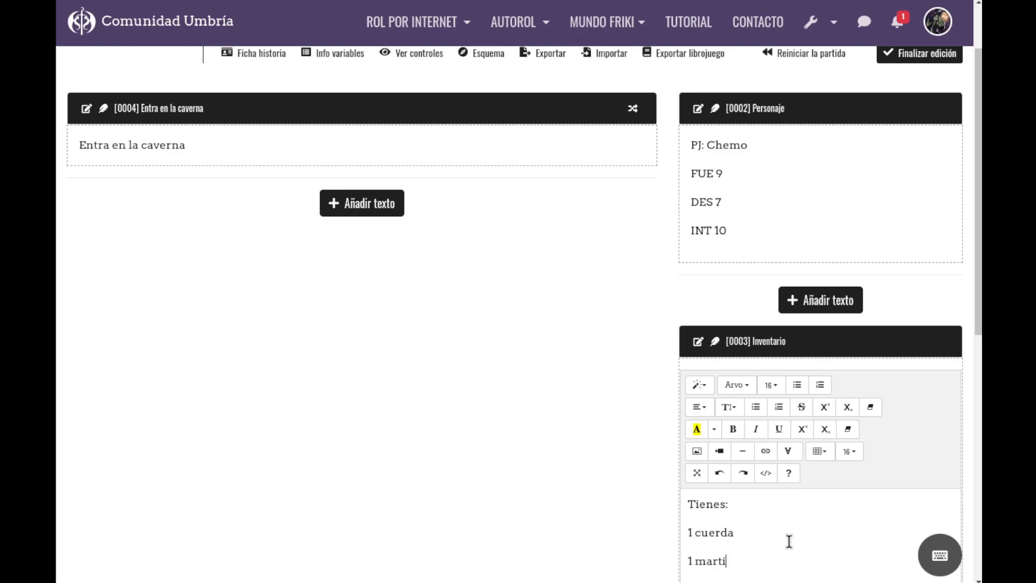
scroll(789, 542, "down", 5)
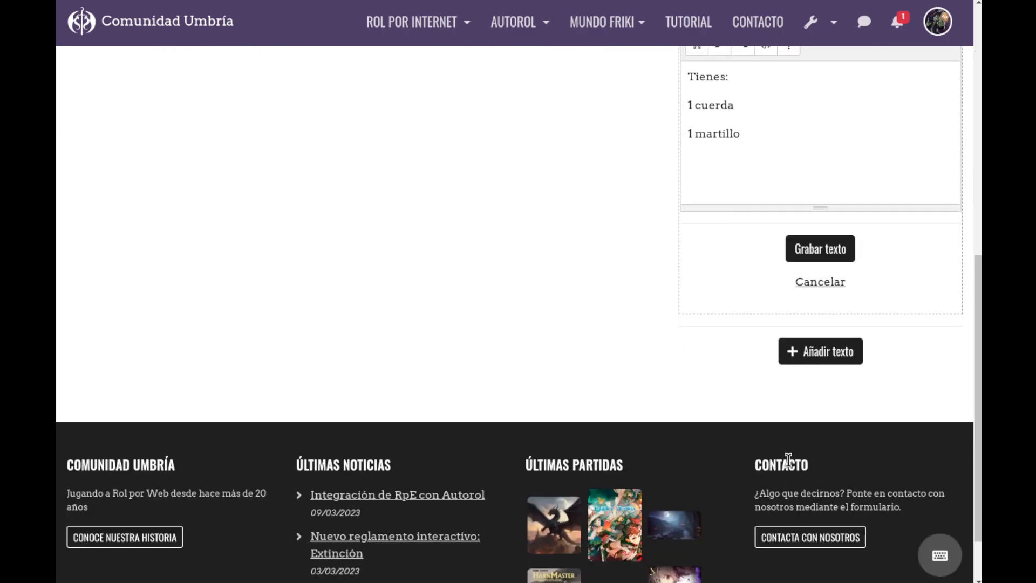
left_click(815, 246)
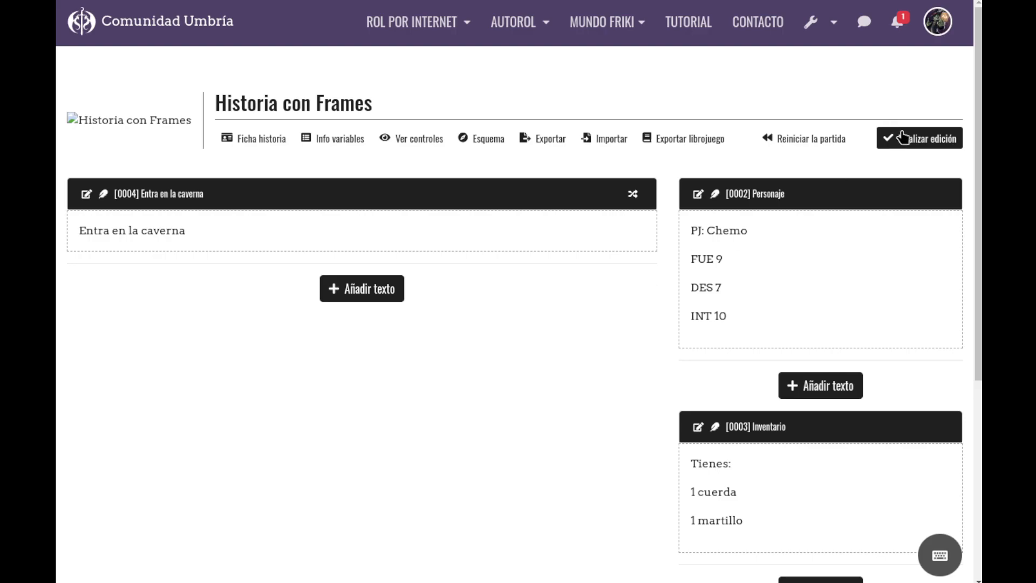
- Finish editing, restart the story and follow the "Voy a la taberna" link to test it
left_click(910, 144)
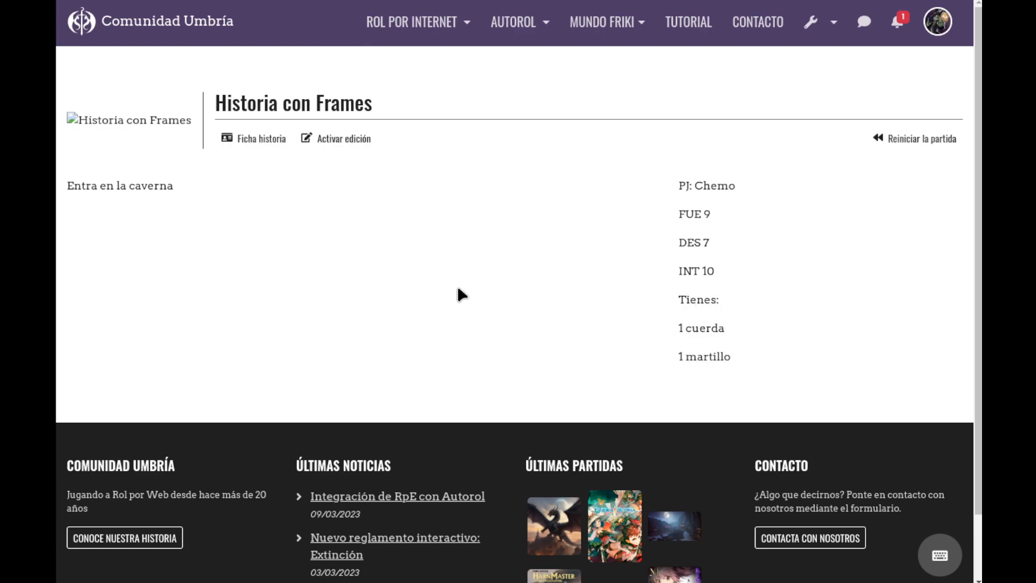
left_click(911, 138)
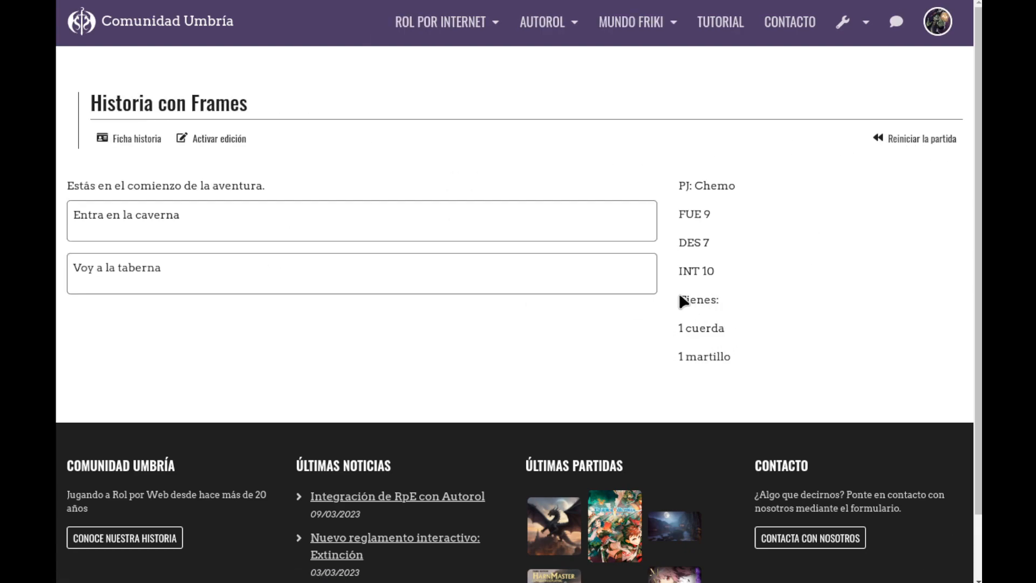
left_click(141, 270)
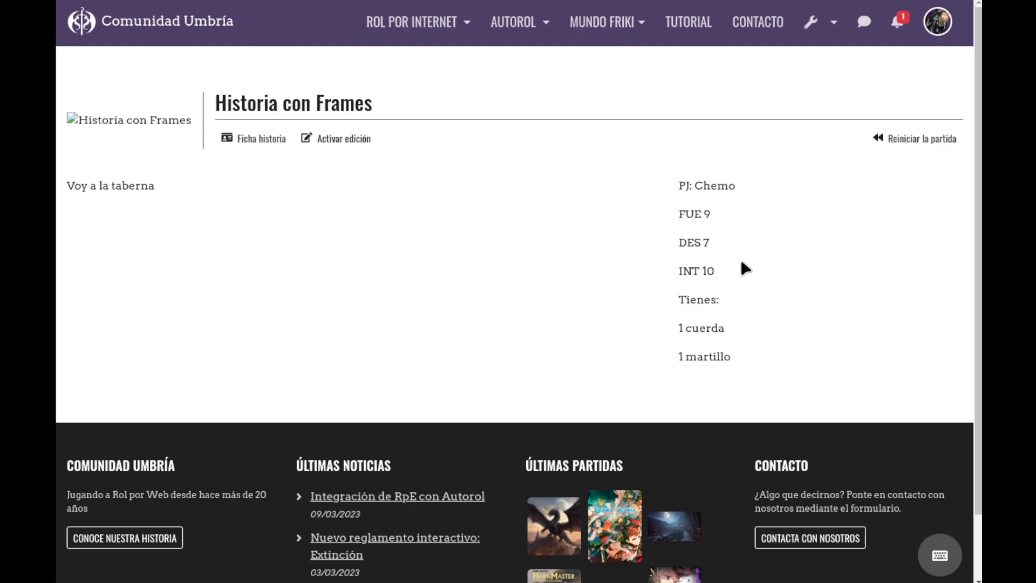
- Reactivate editing and add a link to the Personaje text, "Muestra el PJ" plus a second character's name, creating a new scene in frame HojaPJ
left_click(327, 144)
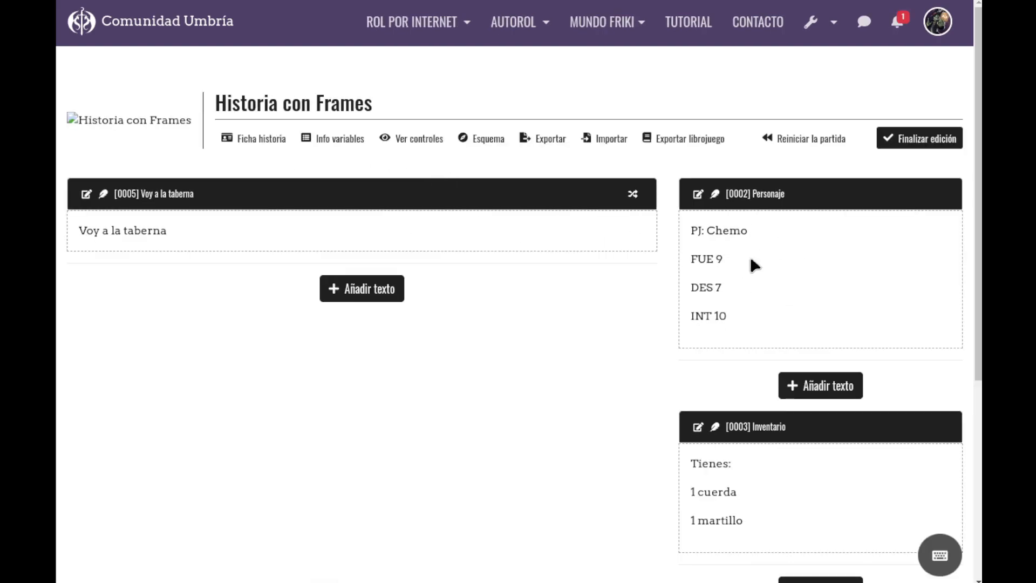
left_click(777, 270)
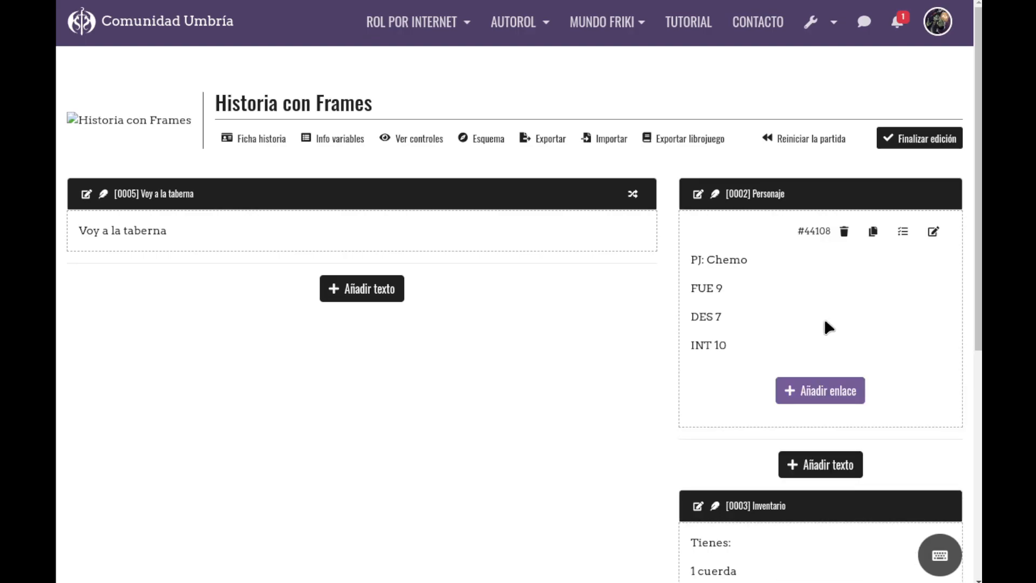
left_click(828, 391)
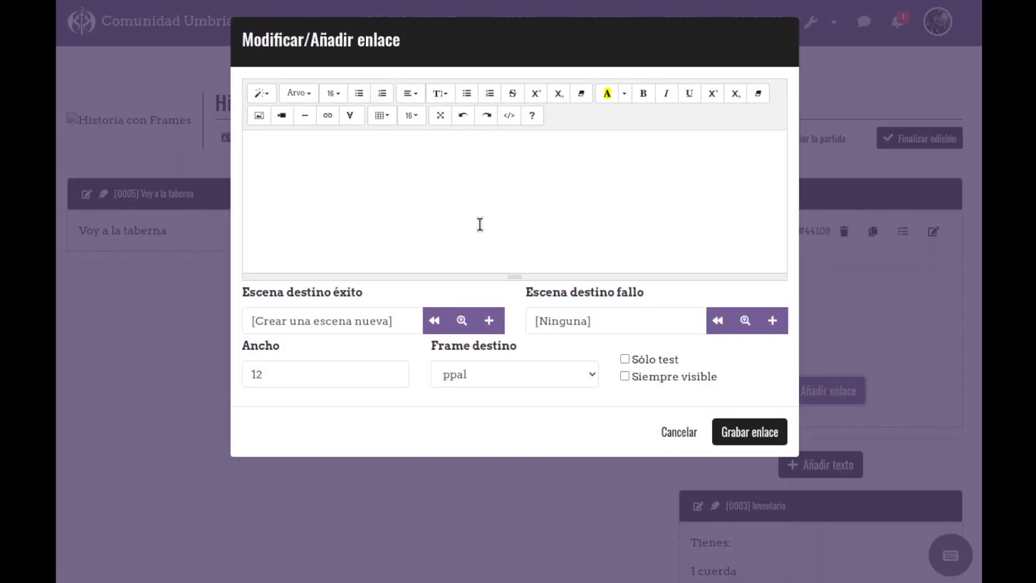
type("Muestra el PJ Paquito")
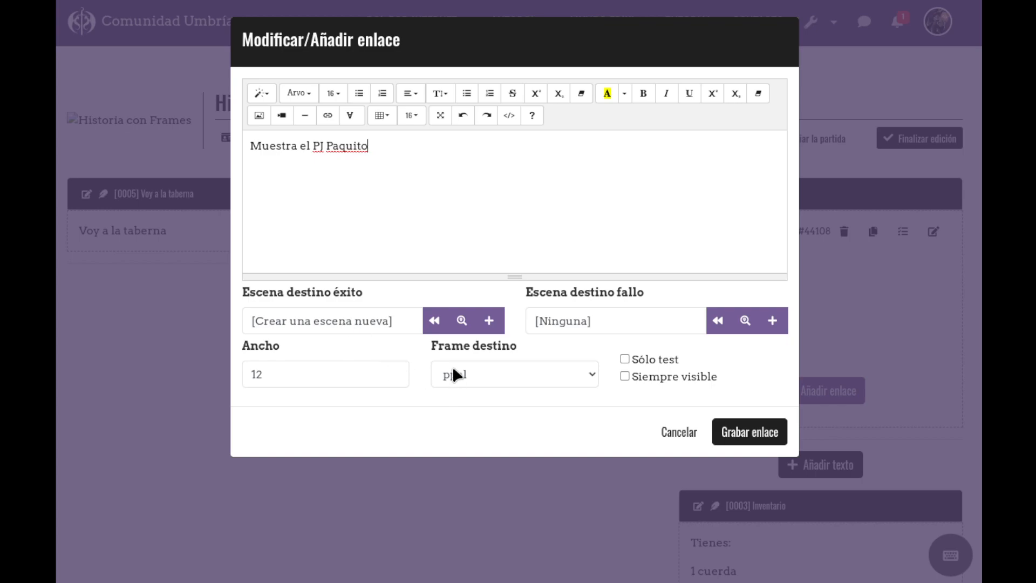
left_click(478, 366)
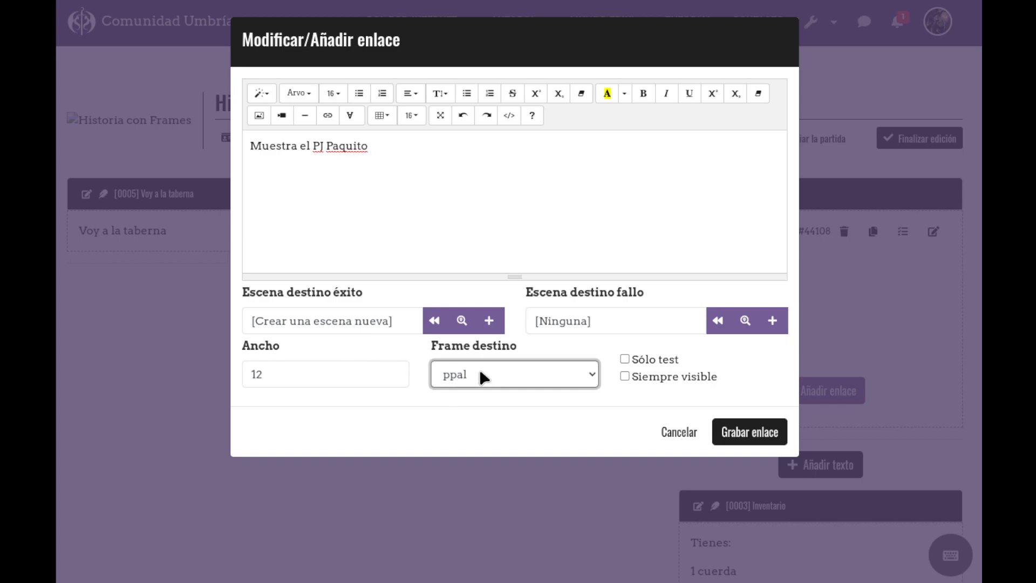
left_click(476, 403)
left_click(782, 429)
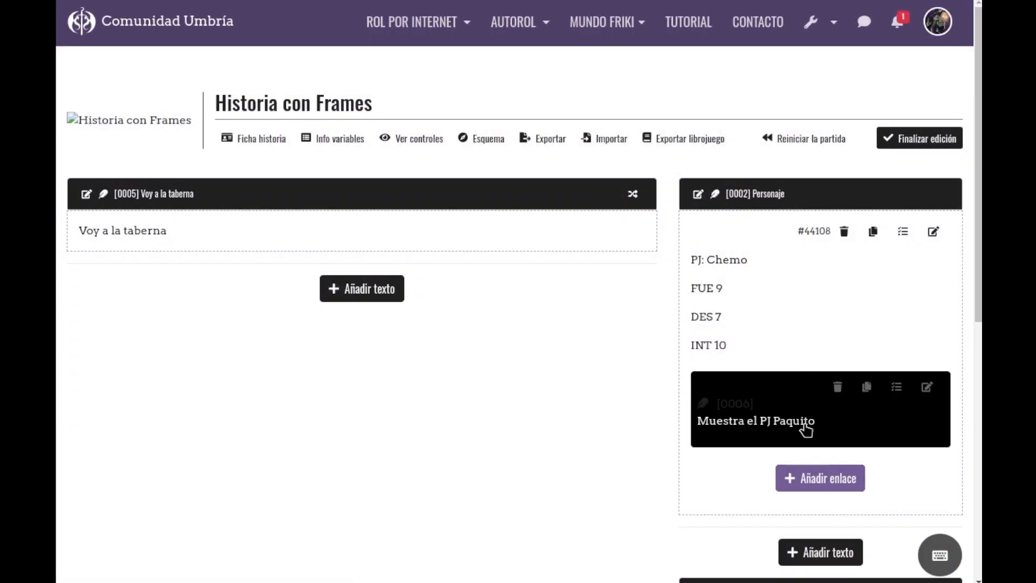
- Open the second character's scene through its link and start a new link there reading "Muestra el PJ" plus the first character's name
left_click(797, 424)
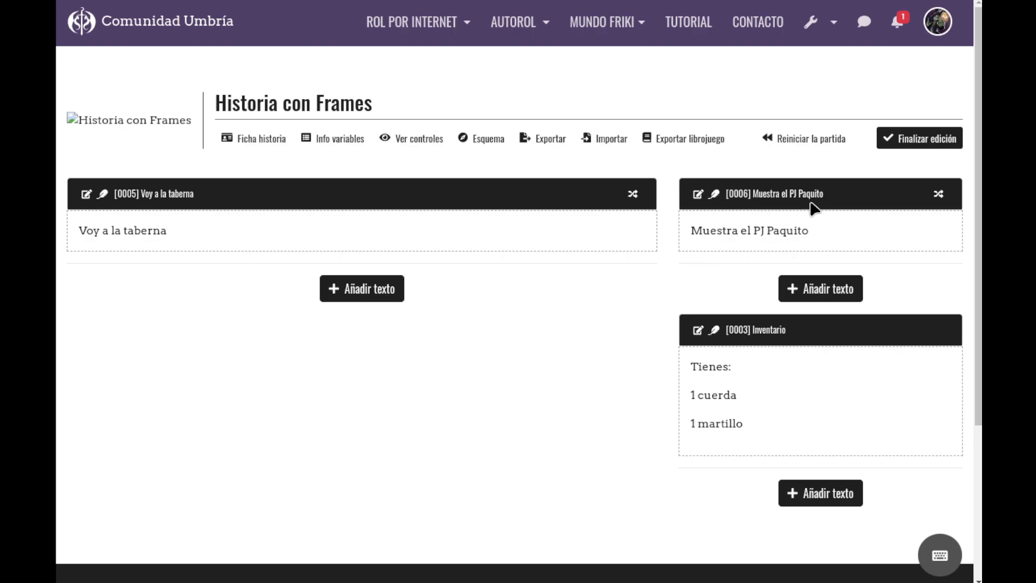
mouse_move(823, 229)
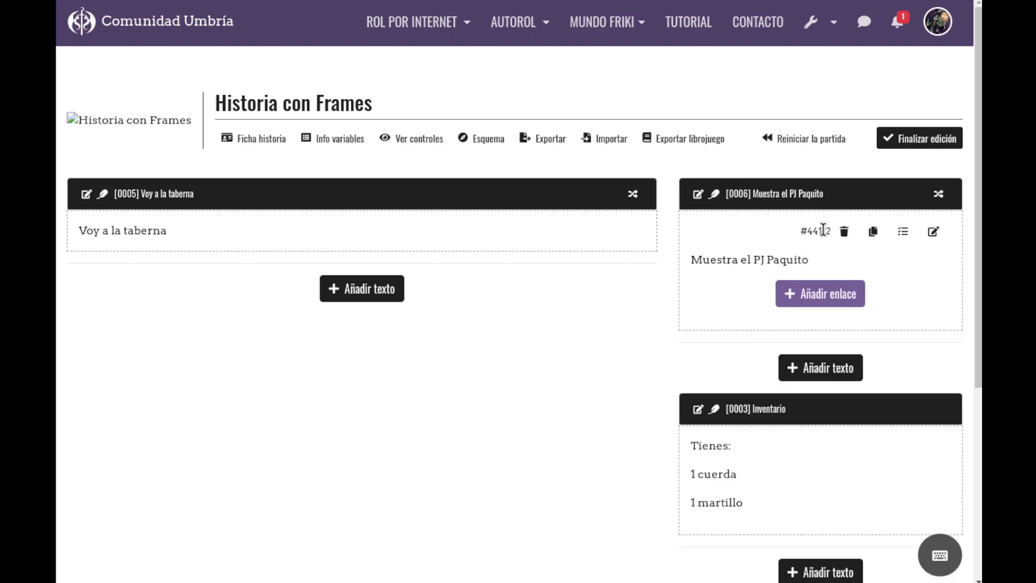
left_click(831, 307)
left_click(431, 212)
type("Muestra el PJ Chemo")
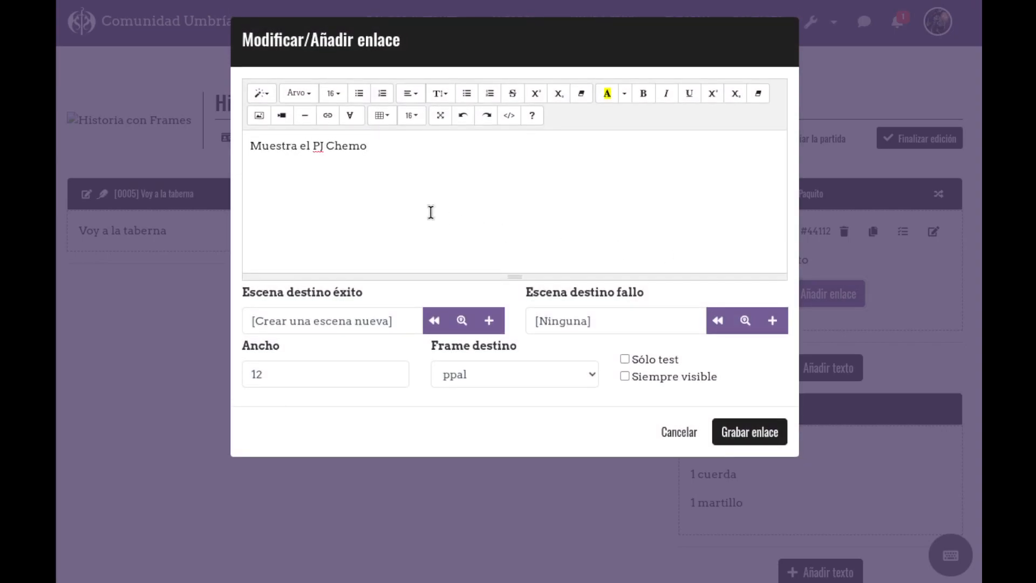
- Choose the existing Personaje scene as the link's success destination and save the link with frame ppal
left_click(462, 321)
type("chem")
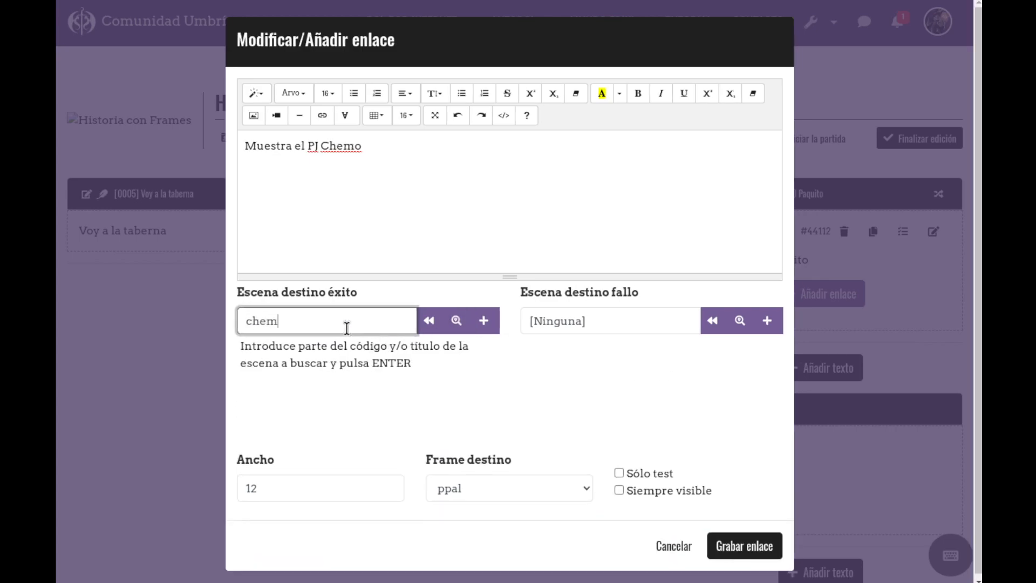
key("BackSpace")
key("BackSpace")
key("BackSpace")
type("PJ")
key("Return")
key("BackSpace")
key("BackSpace")
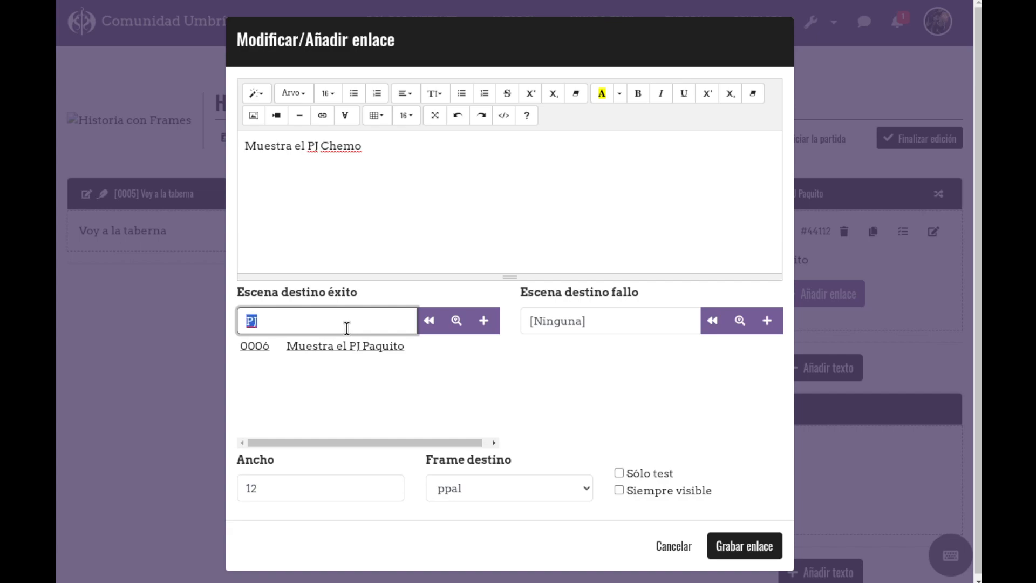
key("Return")
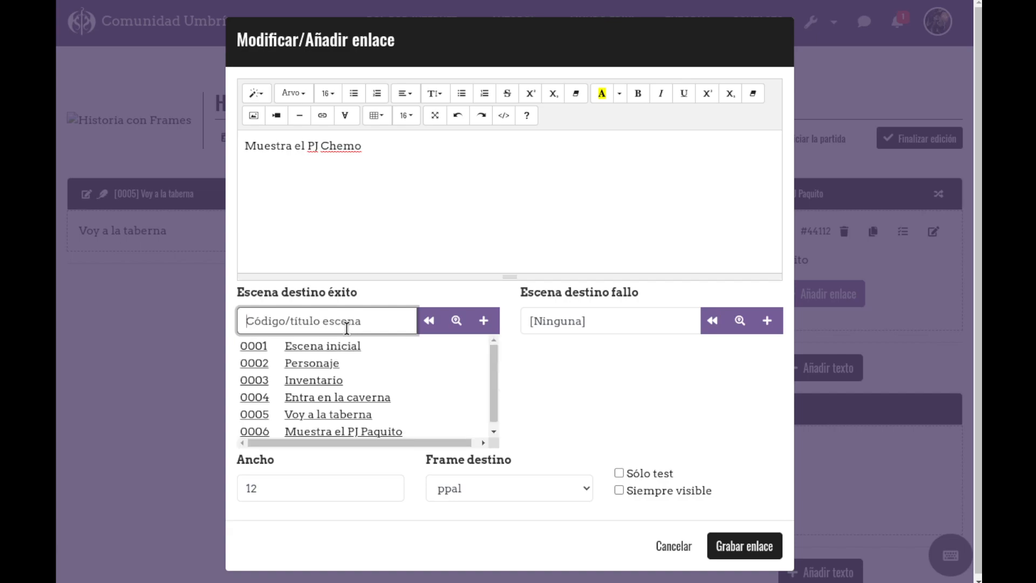
left_click(330, 365)
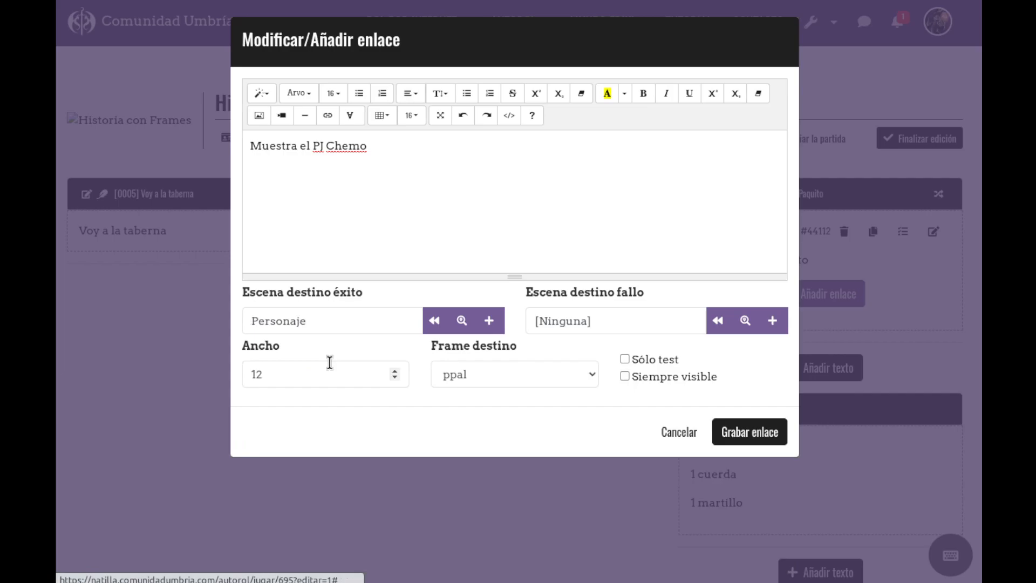
left_click(737, 439)
- Finish editing, restart the story and test the "Entra en la caverna" link and both character-switching links
left_click(924, 142)
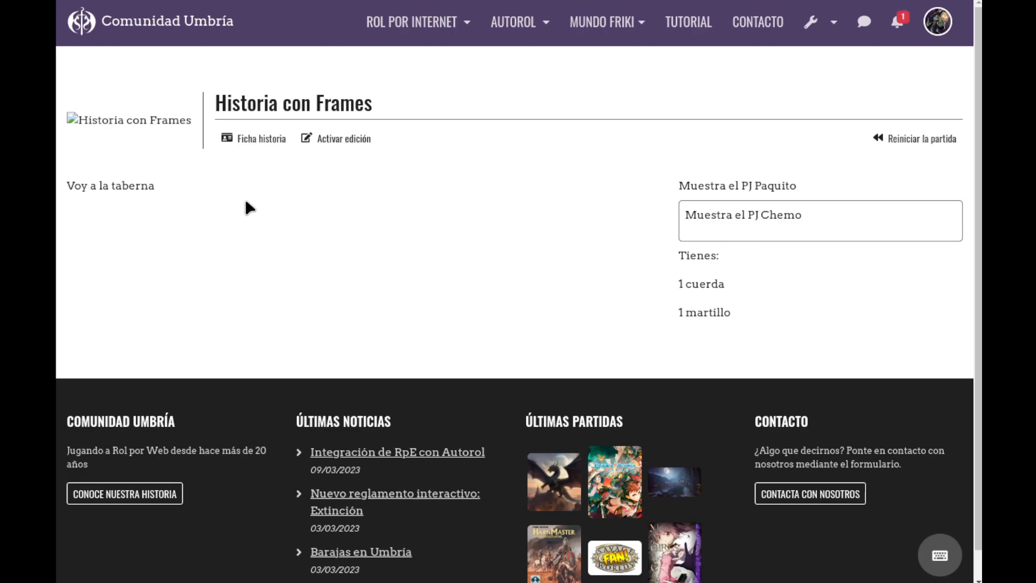
left_click(899, 135)
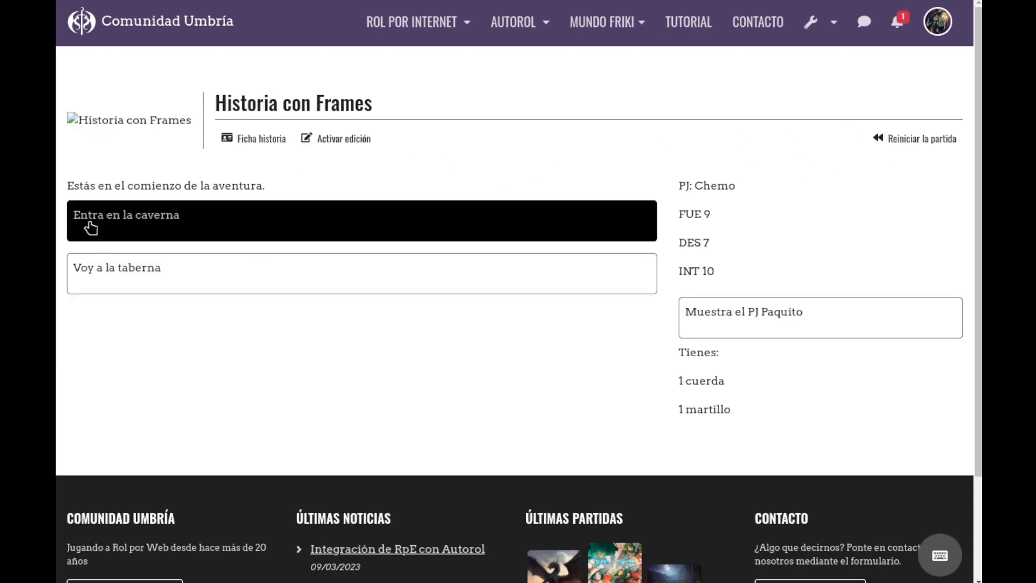
left_click(156, 231)
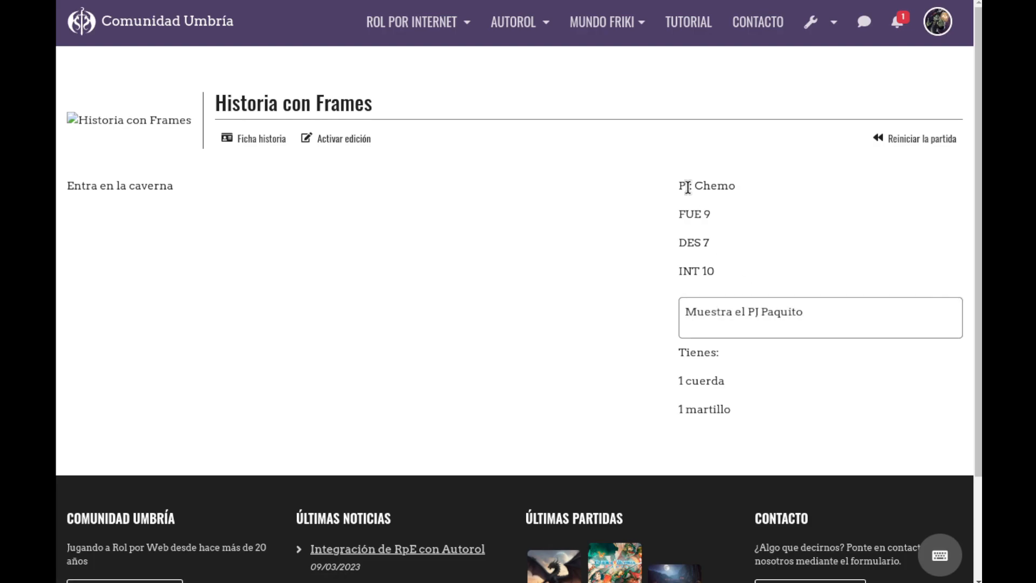
left_click(739, 325)
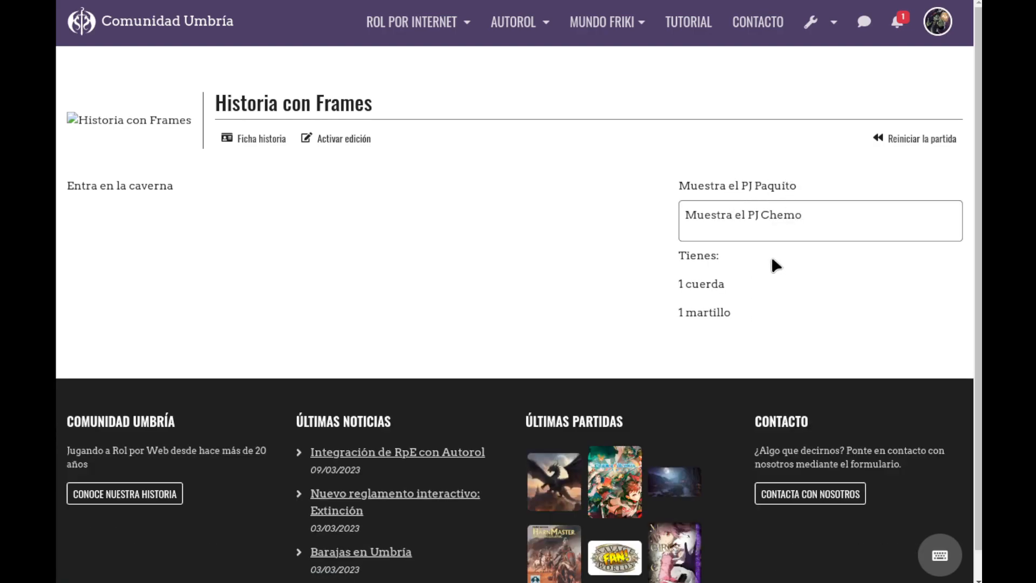
left_click(761, 221)
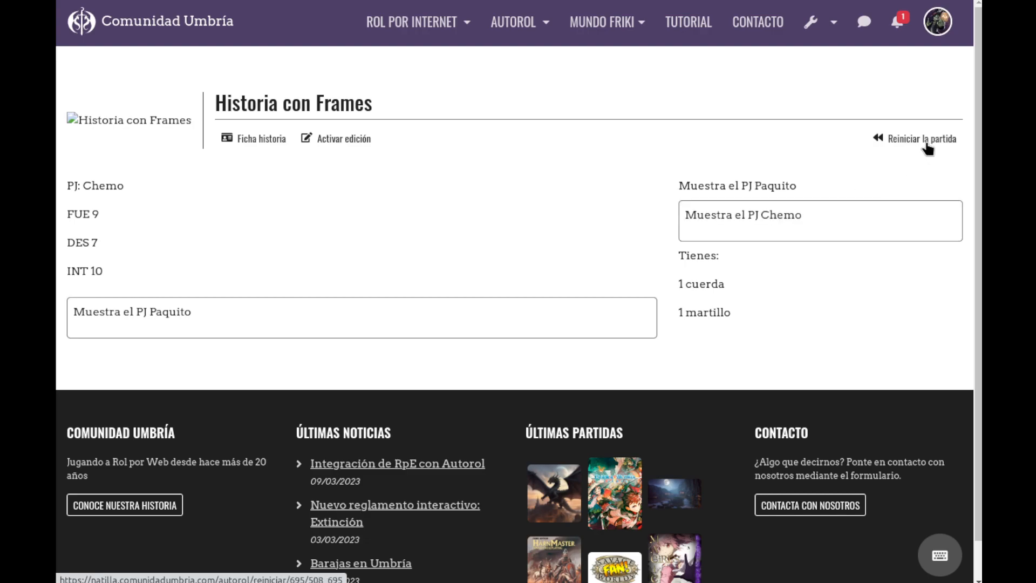
- Reactivate editing and set the destination frame of the link back to the first character to HojaPJ
left_click(348, 147)
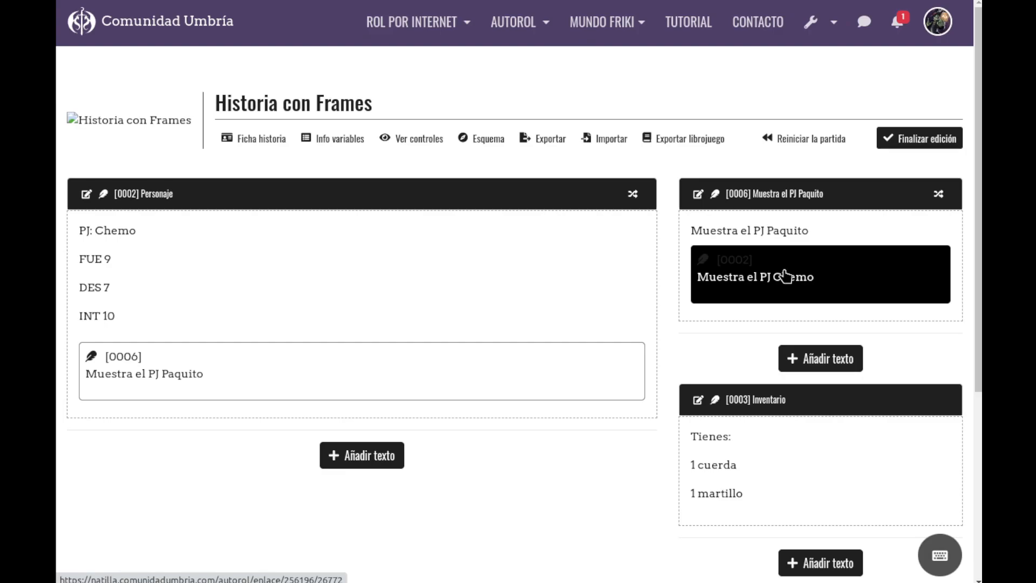
left_click(893, 234)
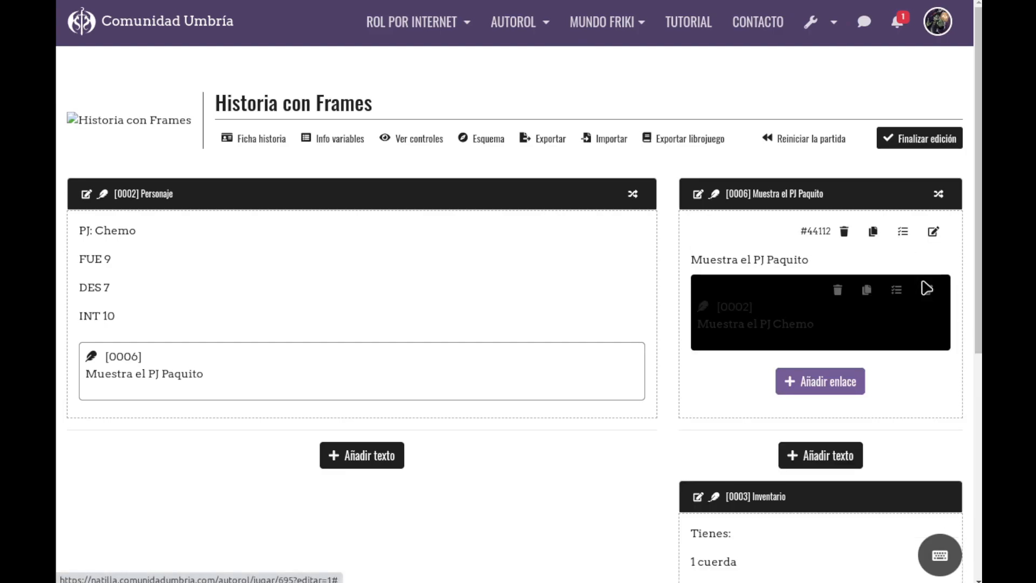
left_click(927, 292)
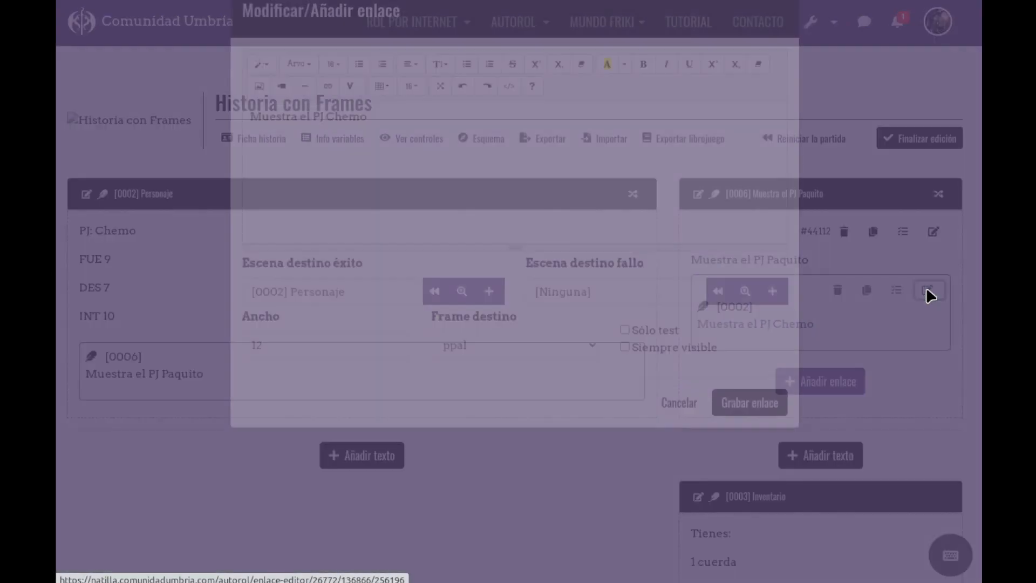
left_click(505, 373)
left_click(506, 424)
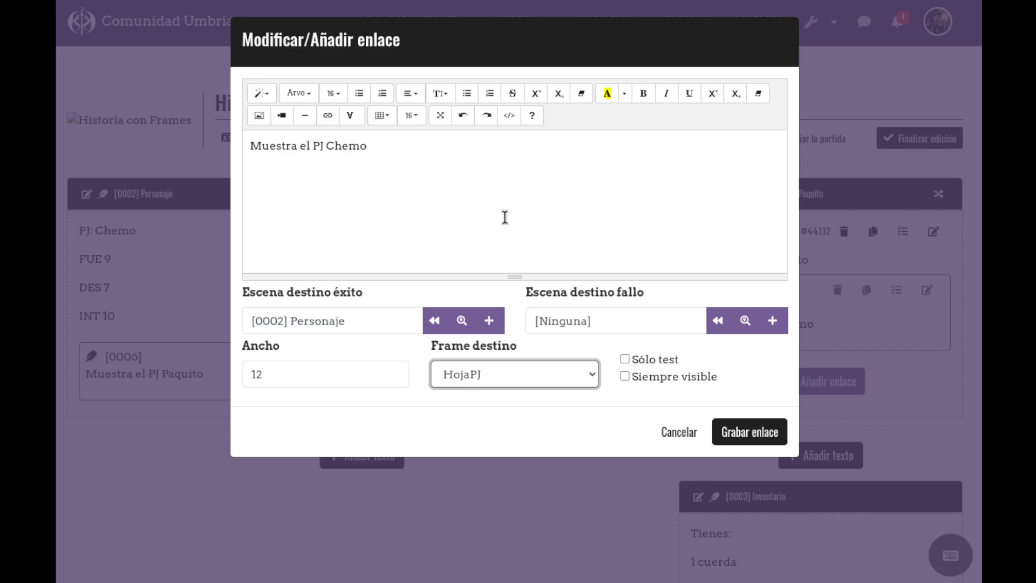
left_click(754, 438)
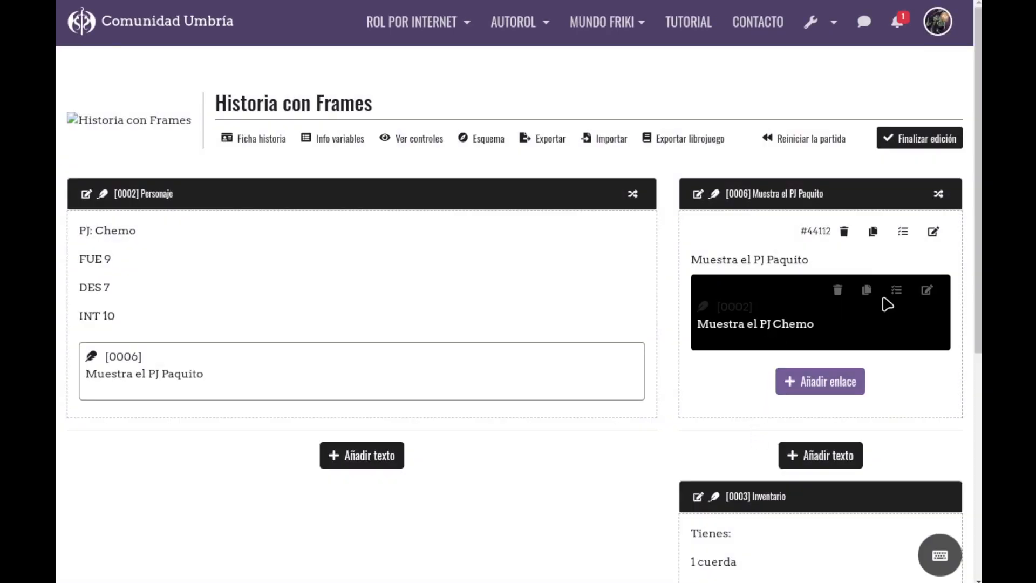
- Finish editing, restart the story and follow the links to the second character and back to the first
left_click(929, 142)
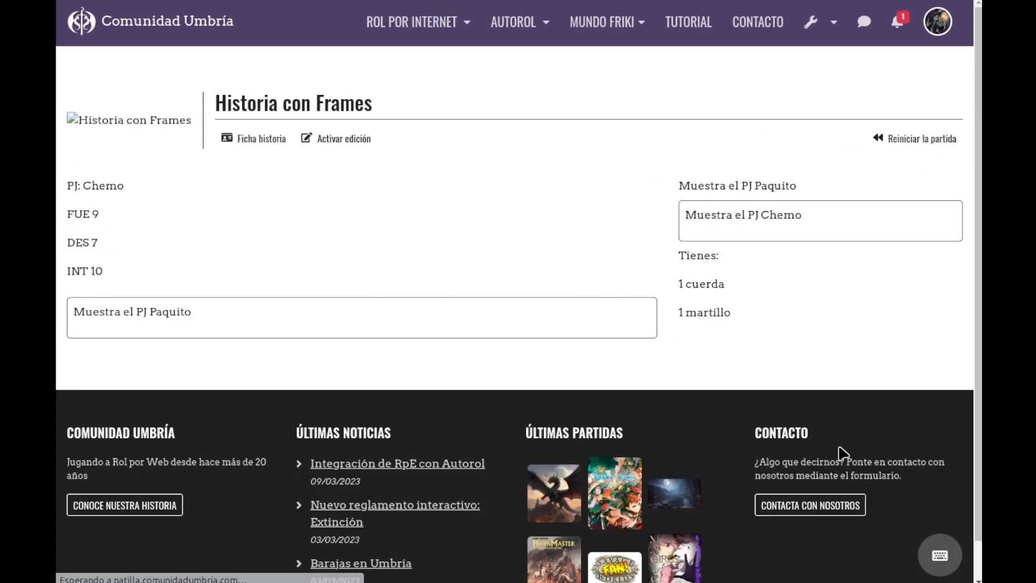
left_click(920, 139)
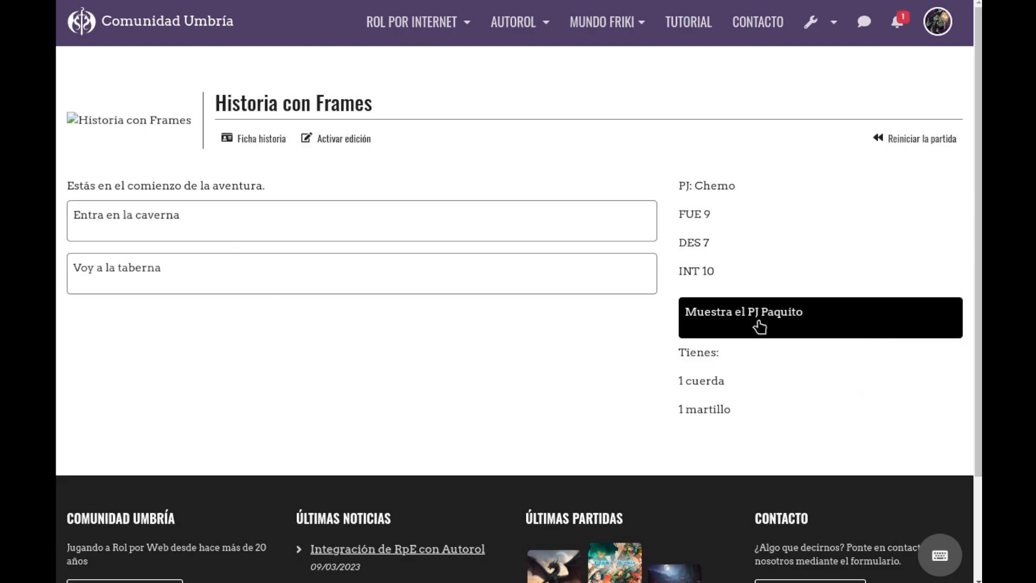
left_click(727, 318)
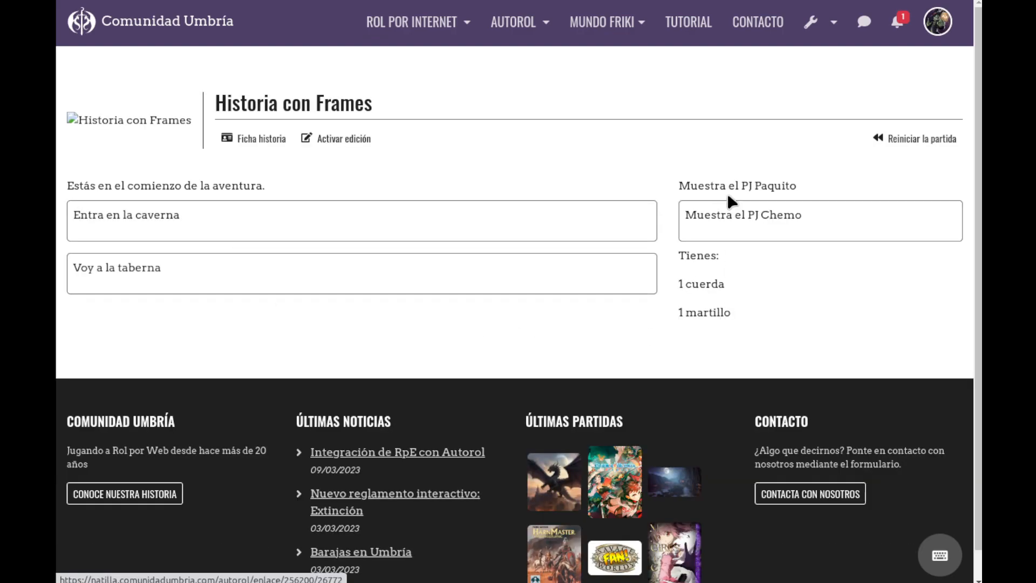
left_click(743, 221)
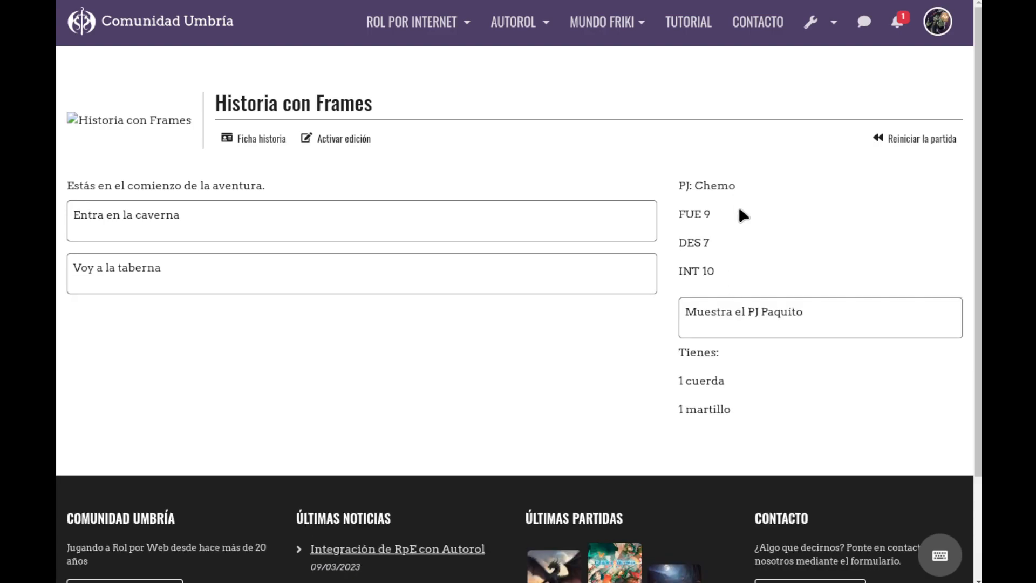